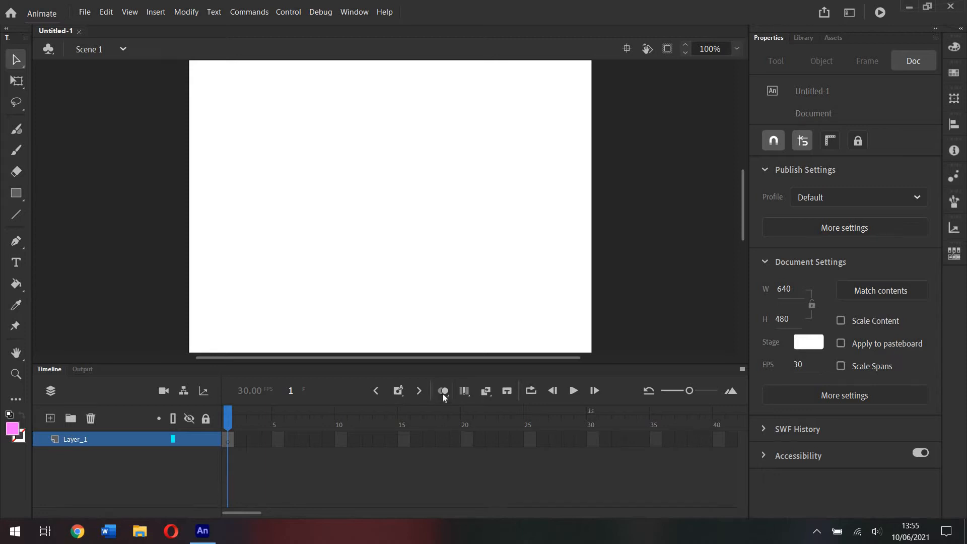
pyautogui.click(487, 397)
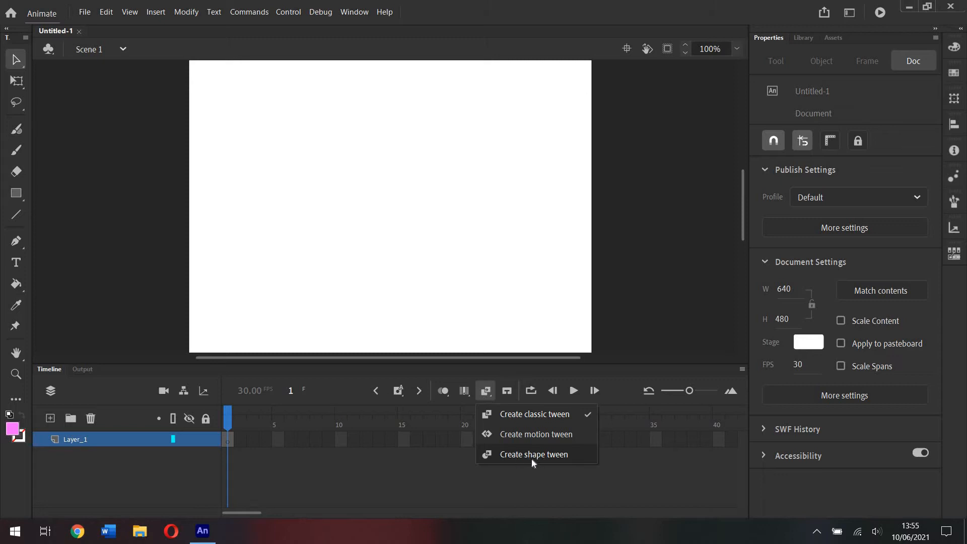
pyautogui.click(128, 289)
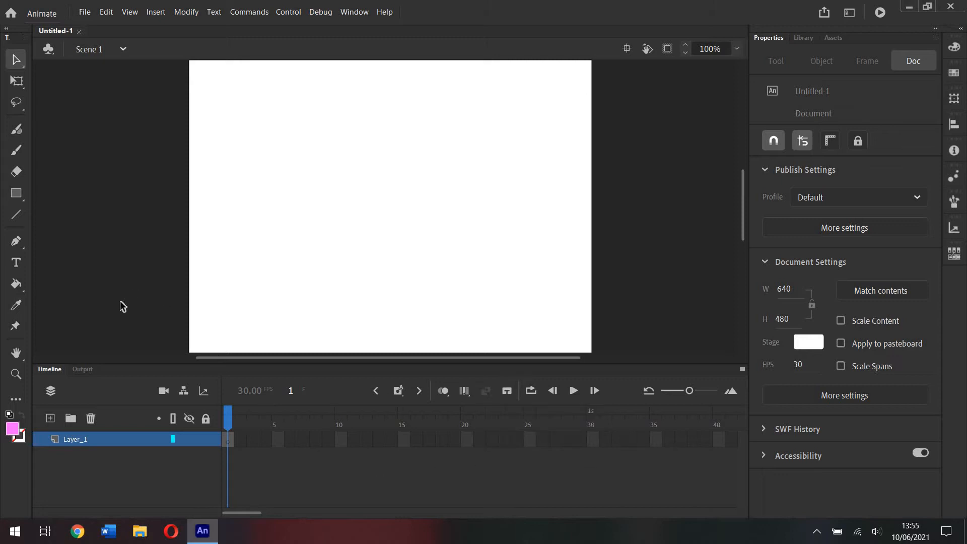
# Draw a pink square about 58 px wide in frame 1 and place it near the stage's top centre, at about X 298, Y 20.
pyautogui.click(20, 194)
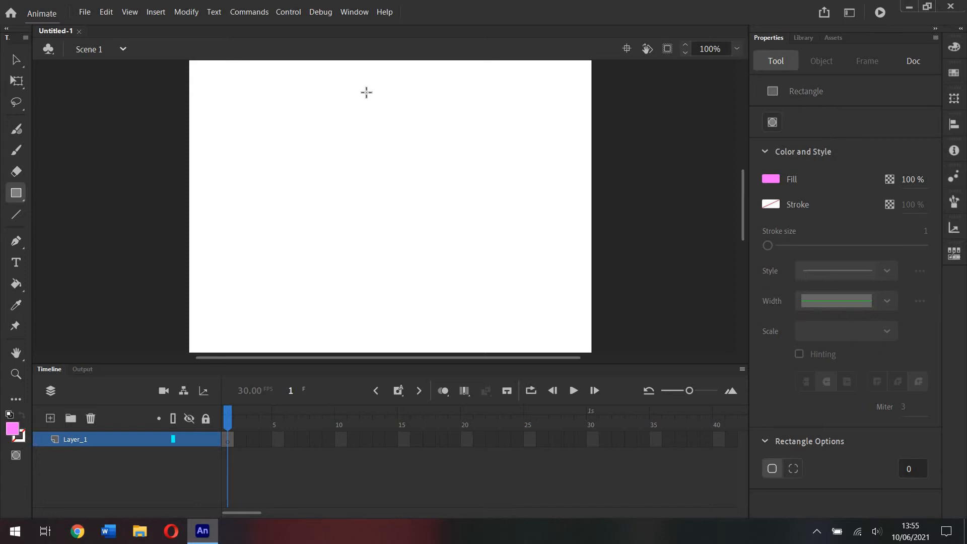
pyautogui.moveTo(367, 93); pyautogui.dragTo(404, 112)
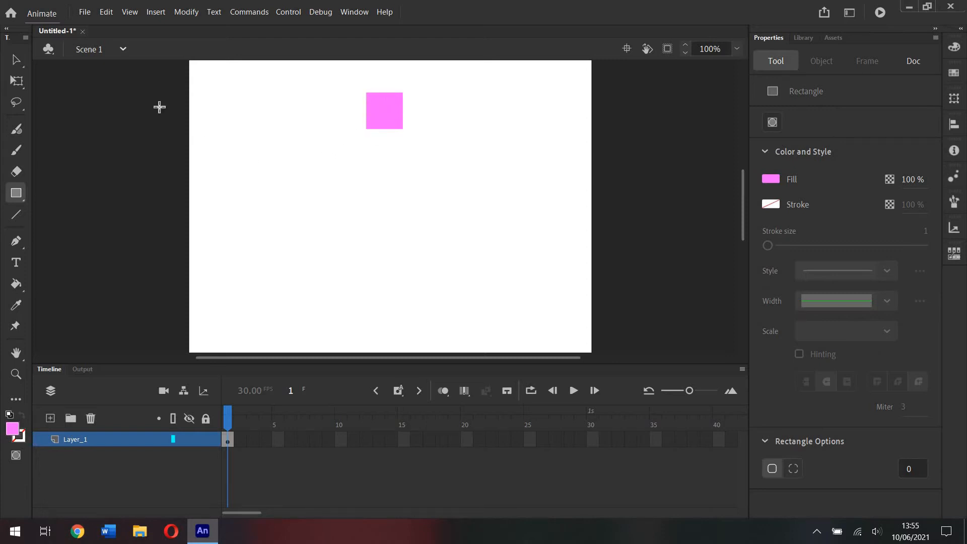
pyautogui.click(20, 61)
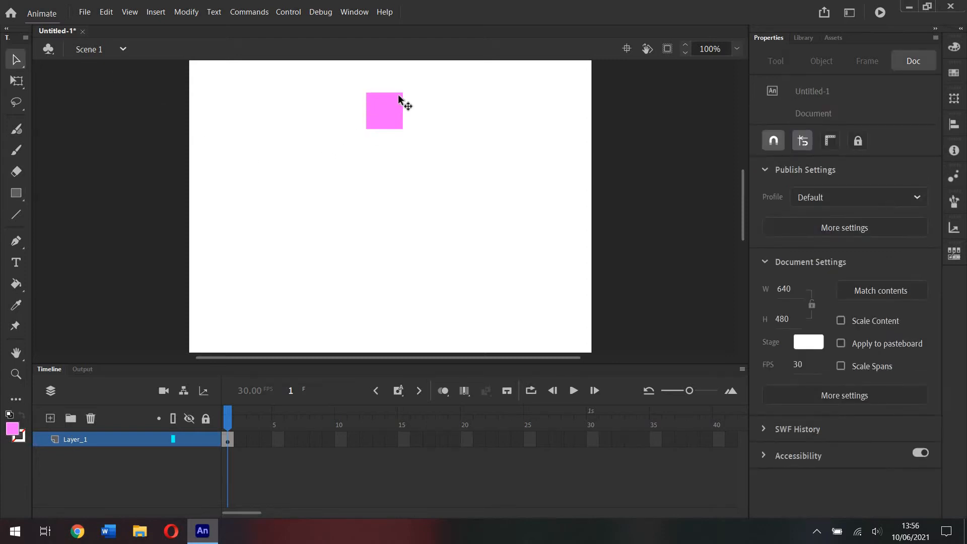
pyautogui.moveTo(399, 97); pyautogui.dragTo(409, 76)
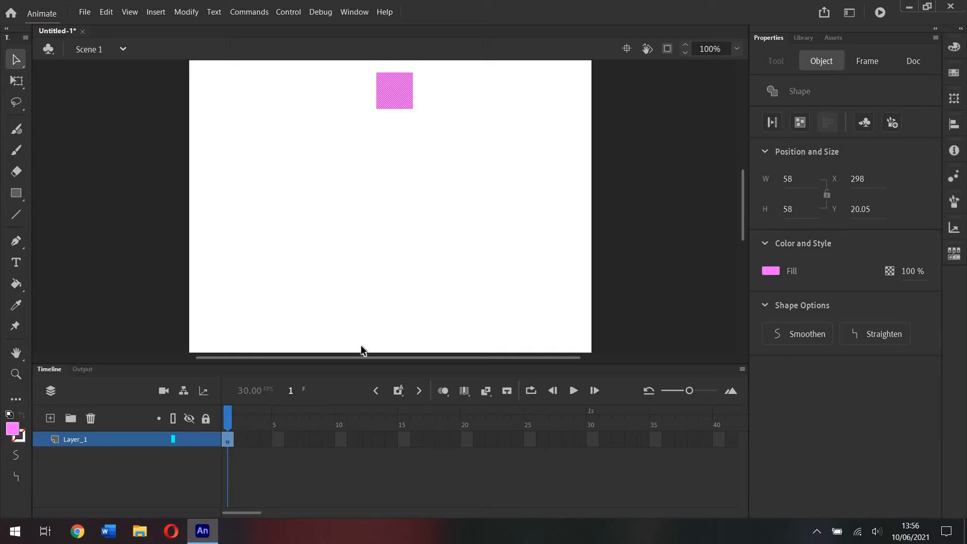
# Insert a keyframe at frame 30 and delete the copied square from it.
pyautogui.click(595, 442)
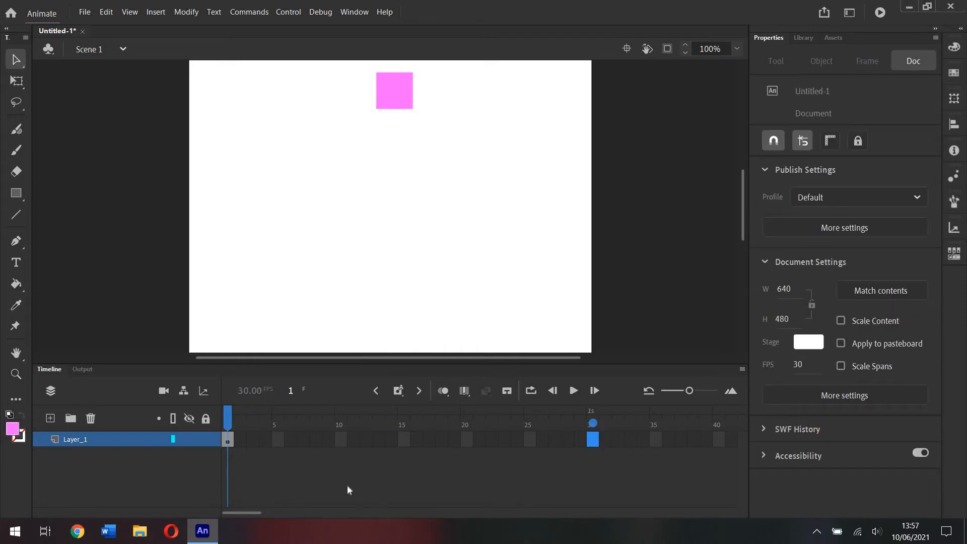
pyautogui.click(396, 391)
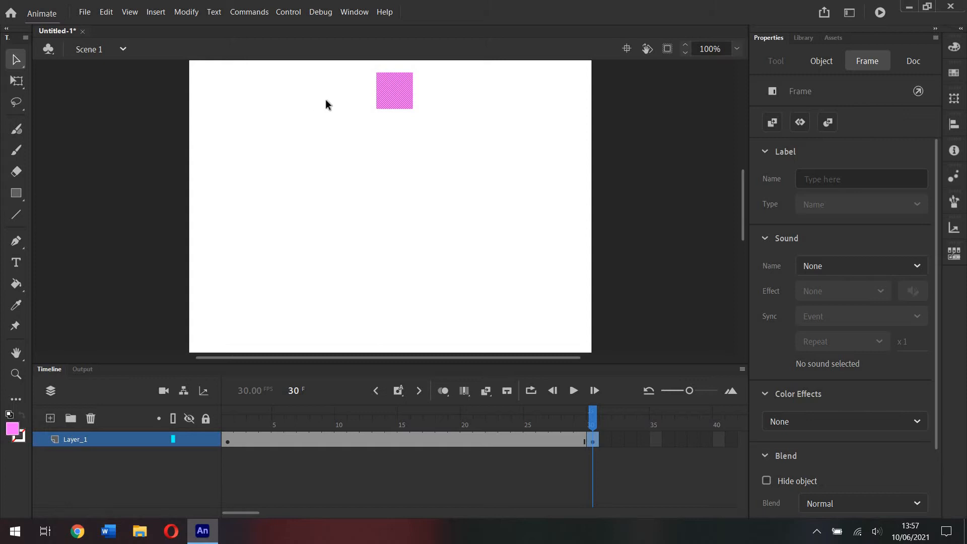
pyautogui.click(391, 94)
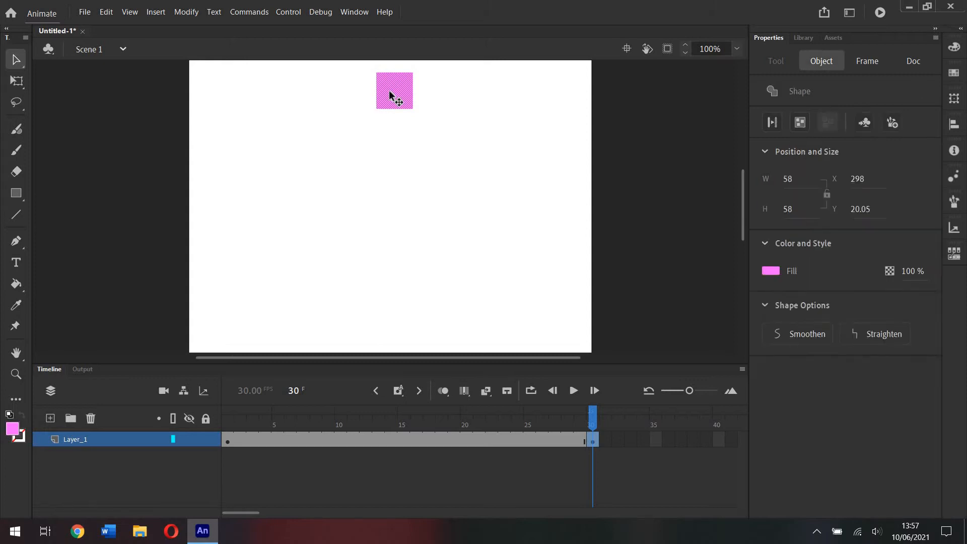
pyautogui.press('Delete')
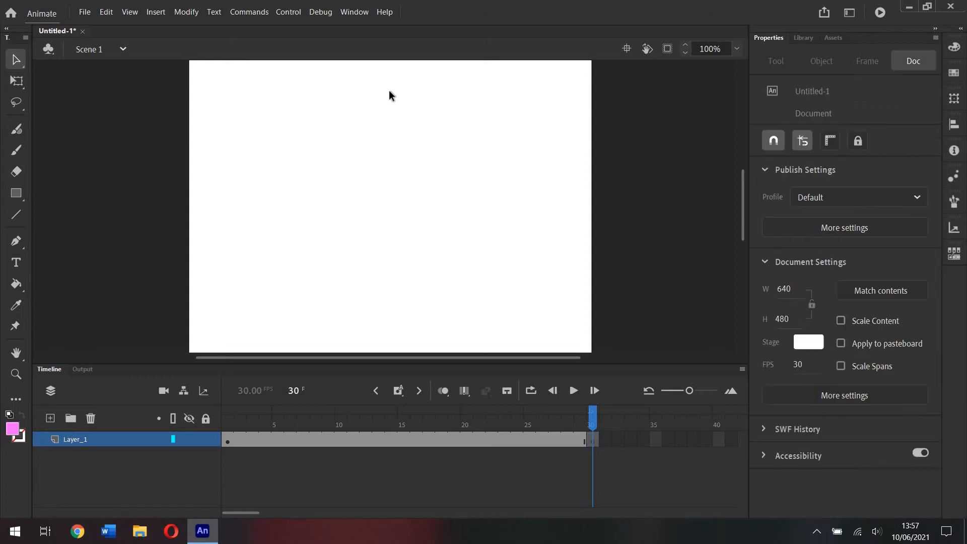
# Draw a pink circle about 58 px wide in frame 30 and place it at the stage's bottom centre, at about X 294, Y 405.
pyautogui.click(20, 199)
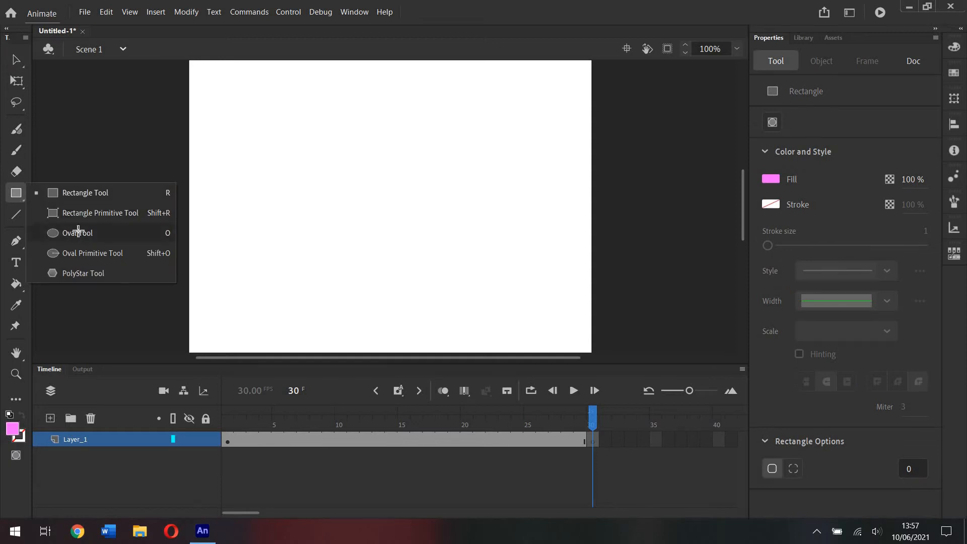
pyautogui.click(78, 233)
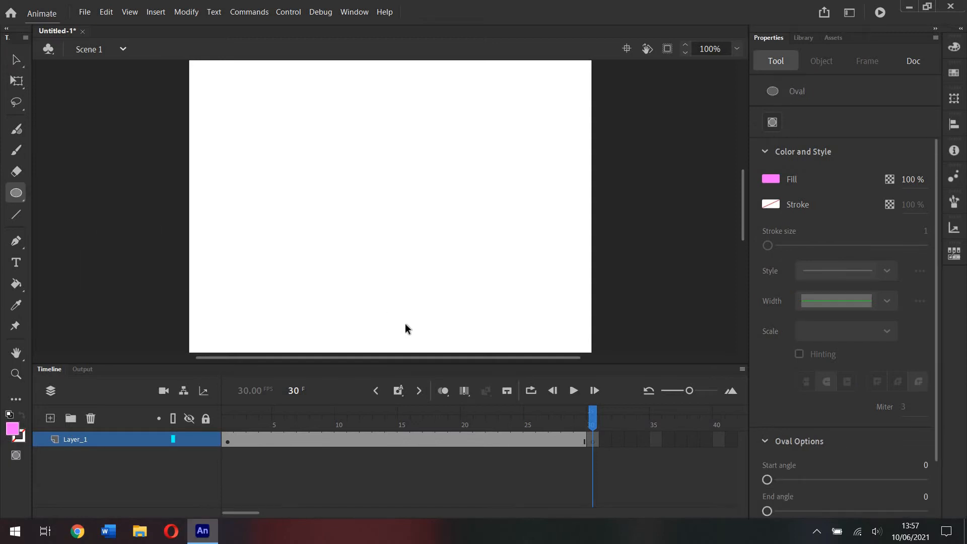
pyautogui.moveTo(385, 316); pyautogui.dragTo(422, 334)
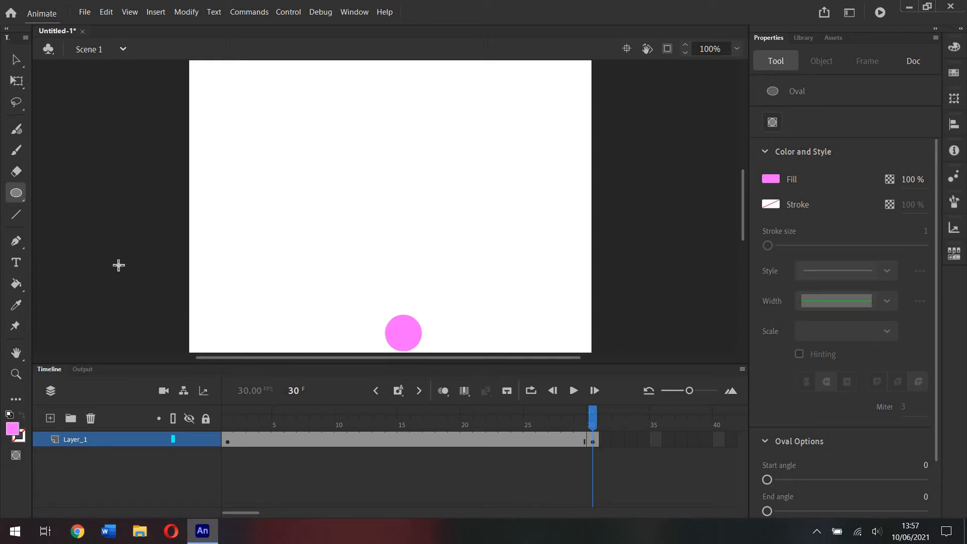
pyautogui.click(14, 56)
pyautogui.moveTo(391, 330); pyautogui.dragTo(382, 328)
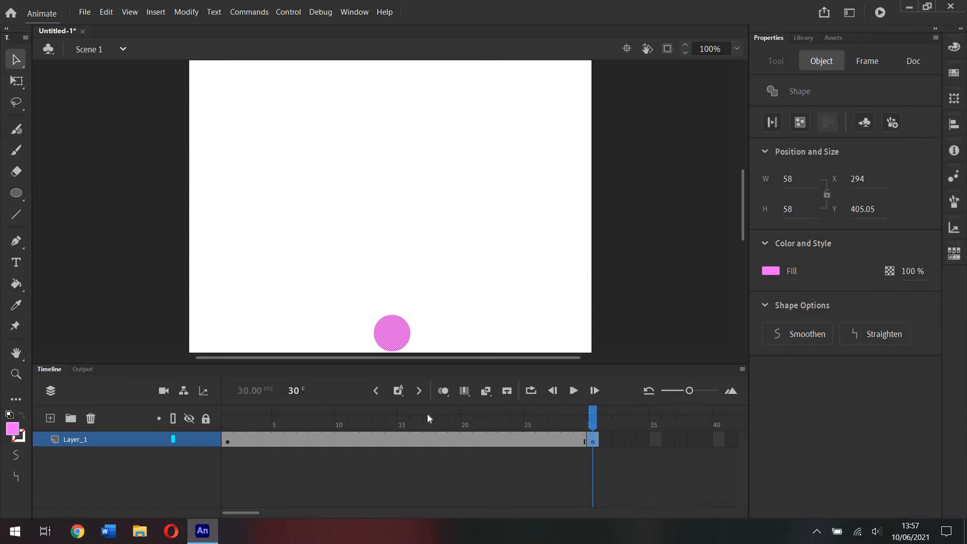
# Preview the animation between frames 1 and 30 by scrubbing the playhead and playing it from frame 1.
pyautogui.moveTo(265, 418); pyautogui.dragTo(228, 418)
pyautogui.click(443, 162)
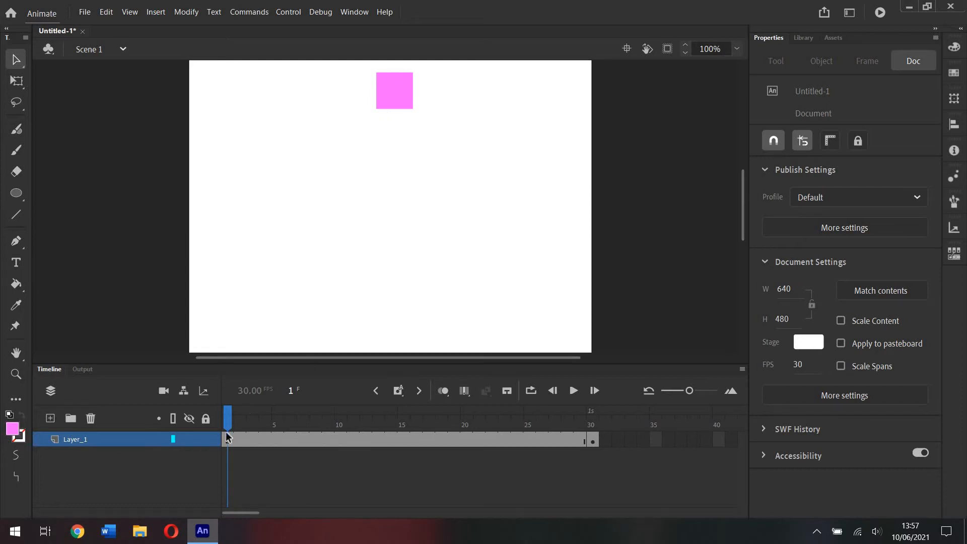
pyautogui.moveTo(229, 421)
pyautogui.mouseDown()
pyautogui.moveTo(582, 417)
pyautogui.moveTo(240, 421)
pyautogui.mouseUp()
pyautogui.moveTo(385, 414); pyautogui.dragTo(598, 411)
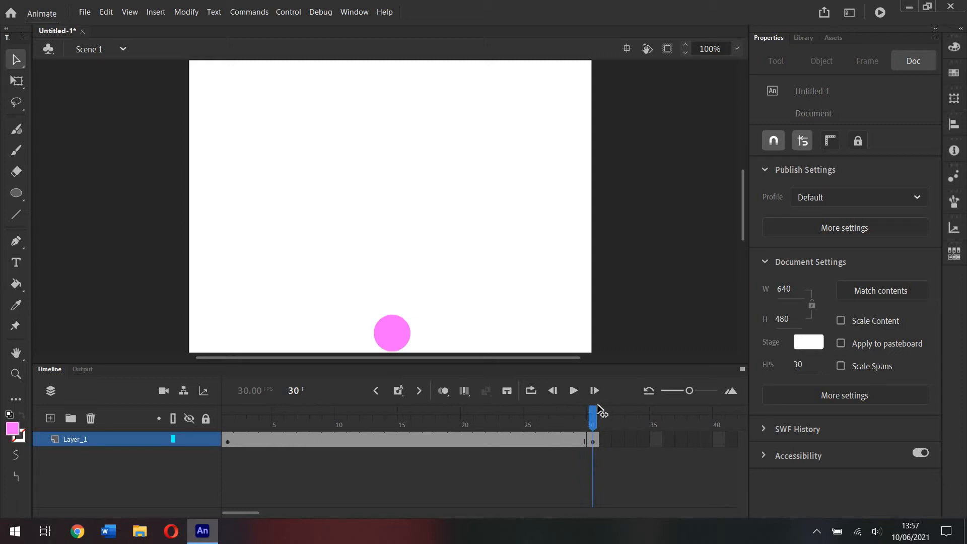
pyautogui.click(221, 413)
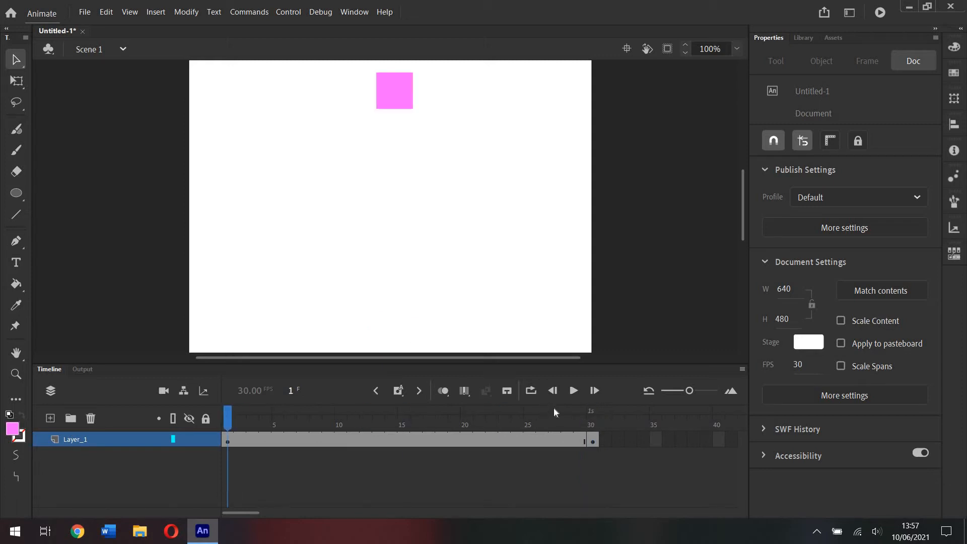
pyautogui.click(573, 391)
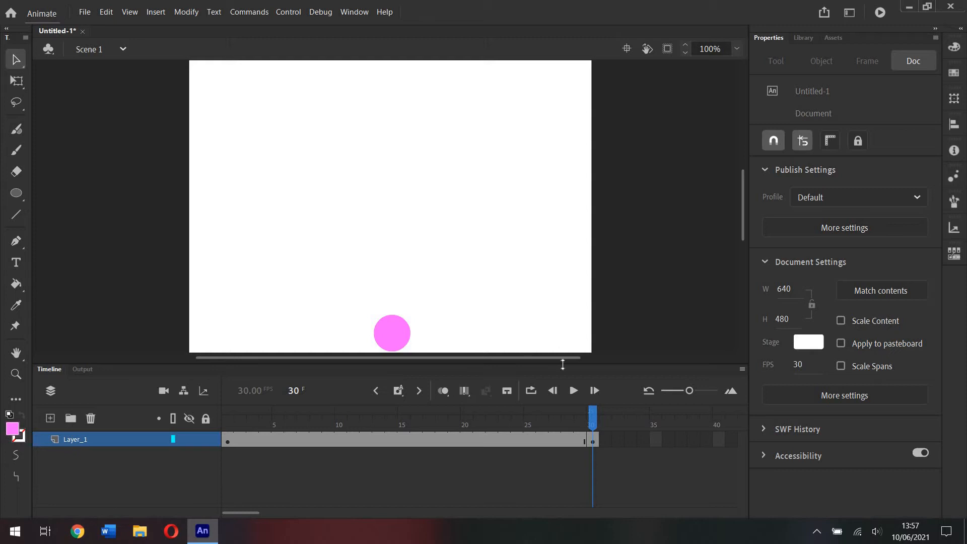
# Create a shape tween between the square in frame 1 and the circle in frame 30.
pyautogui.moveTo(595, 415); pyautogui.dragTo(416, 418)
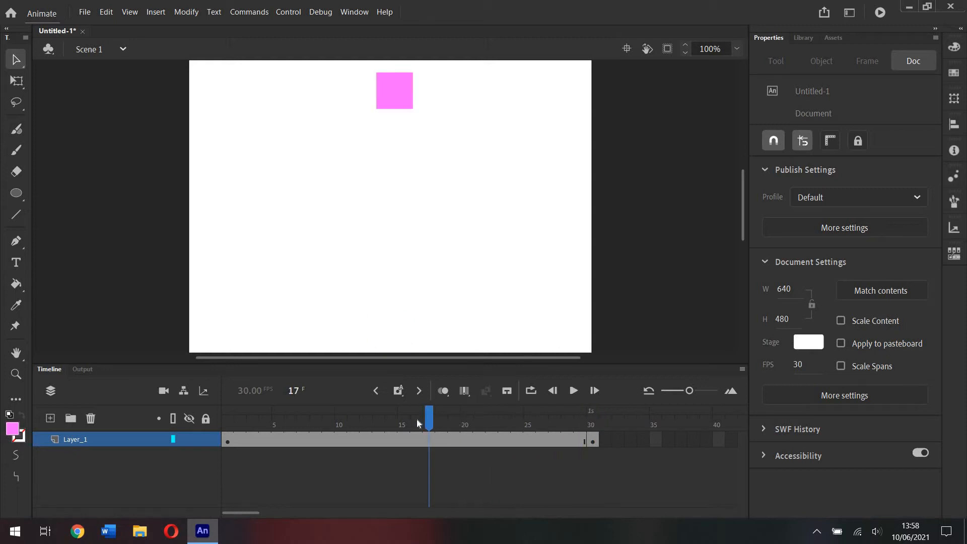
pyautogui.click(404, 433)
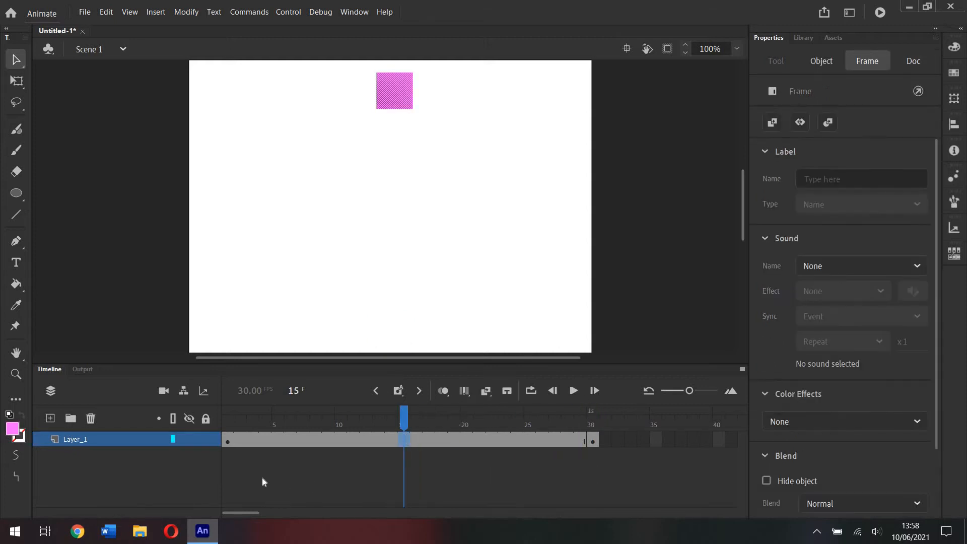
pyautogui.click(484, 396)
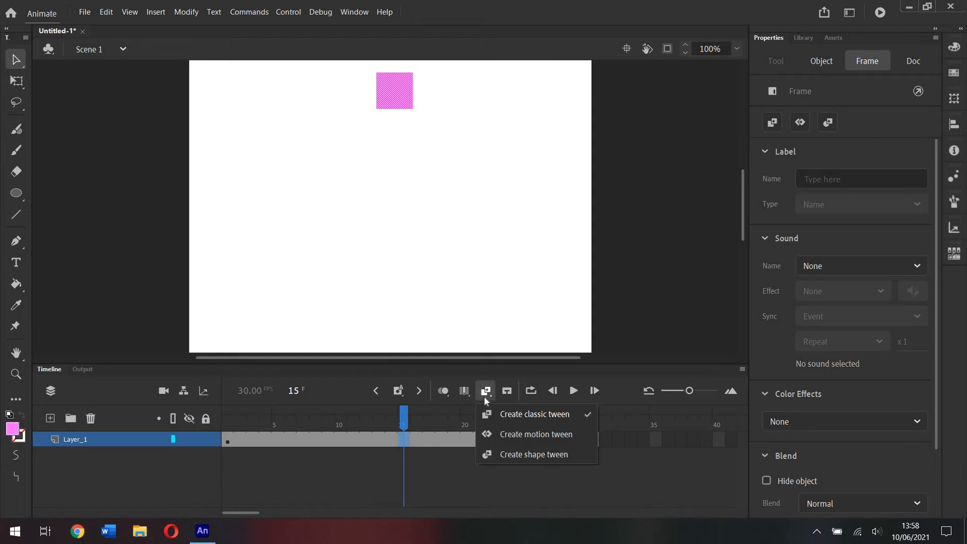
pyautogui.click(527, 456)
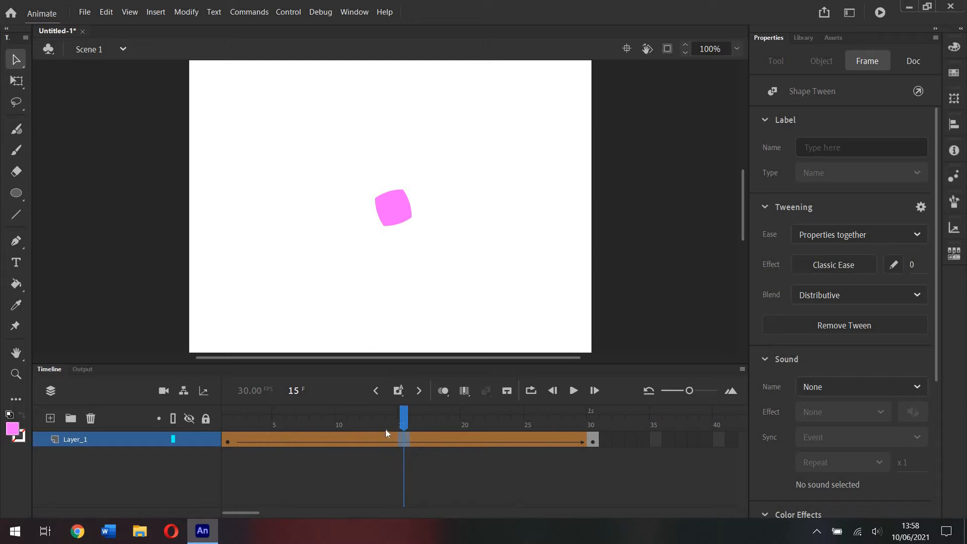
# Play the shape tween from frame 1 to frame 30 and return the playhead to frame 1.
pyautogui.moveTo(404, 419); pyautogui.dragTo(228, 428)
pyautogui.click(422, 62)
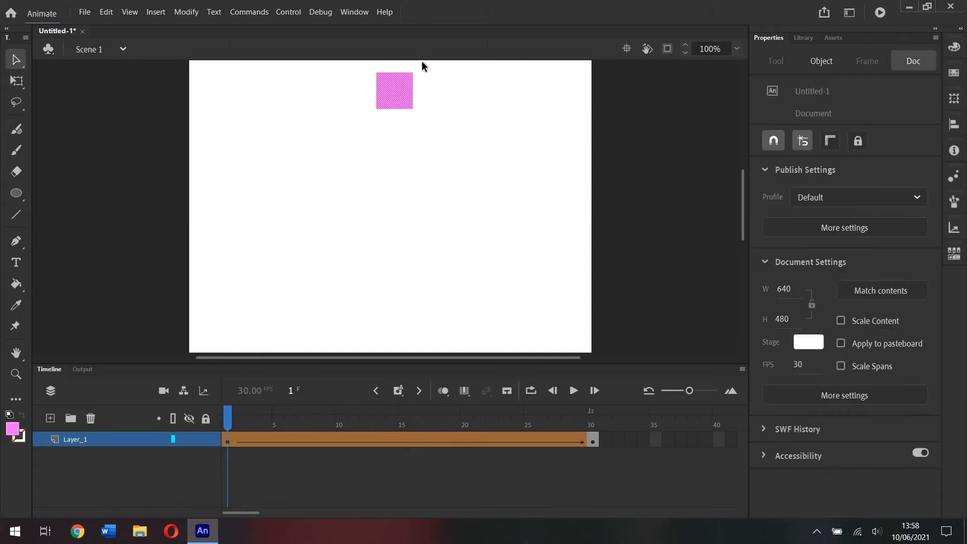
pyautogui.click(574, 391)
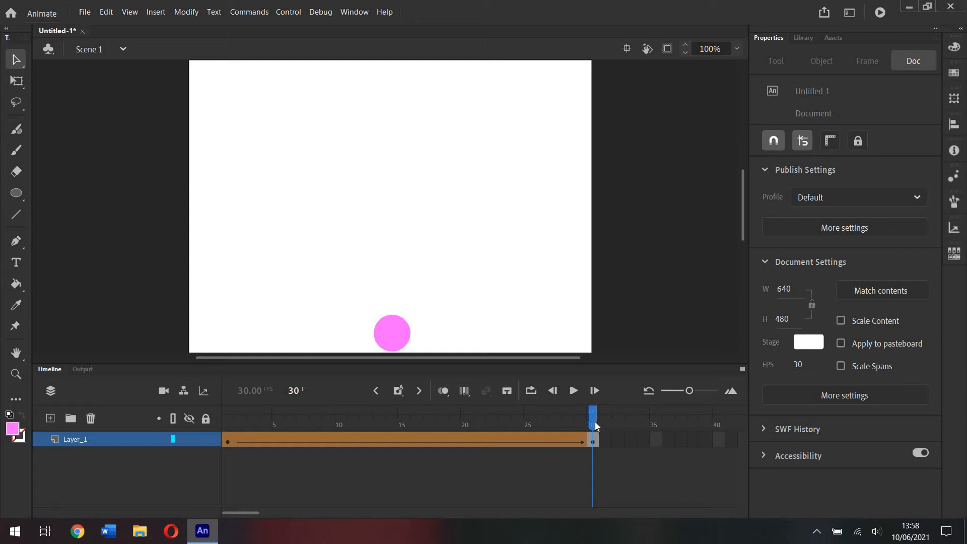
pyautogui.moveTo(594, 426); pyautogui.dragTo(225, 425)
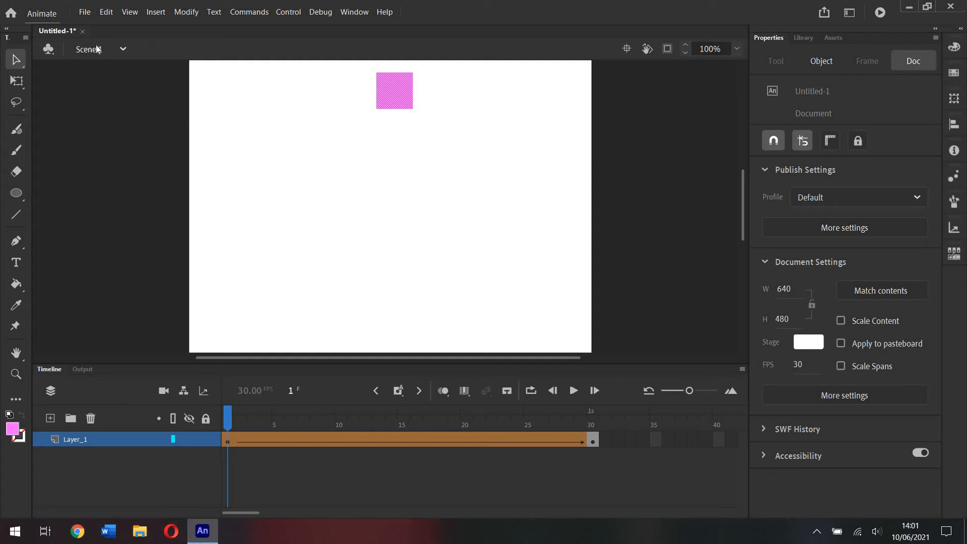
# Add a new scene to the document and switch to Scene 1 and back to Scene 2.
pyautogui.click(156, 12)
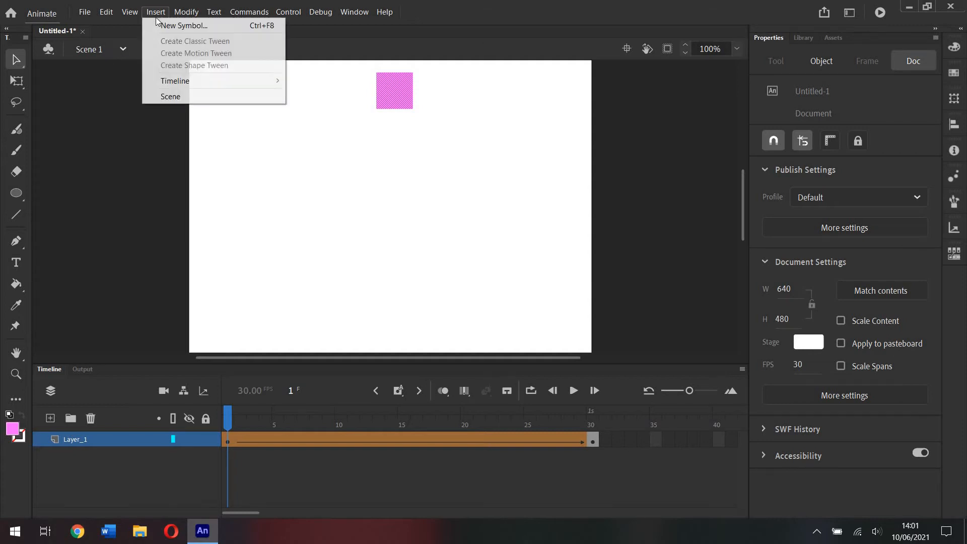
pyautogui.click(168, 96)
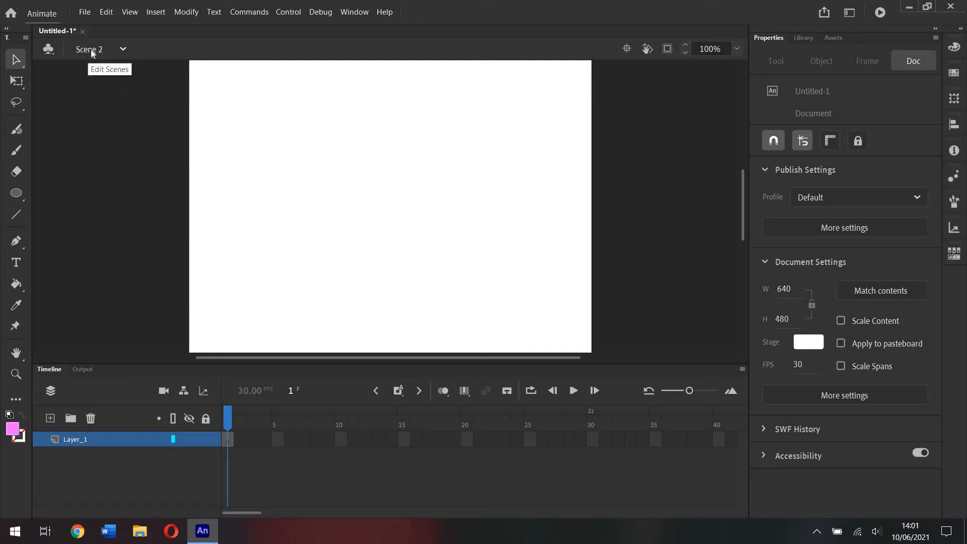
pyautogui.click(121, 50)
pyautogui.click(108, 70)
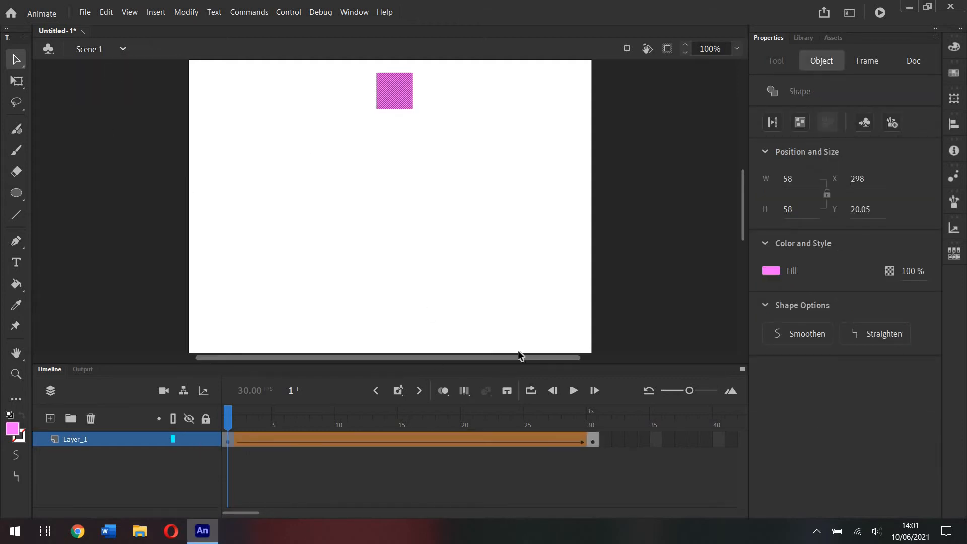
pyautogui.click(122, 49)
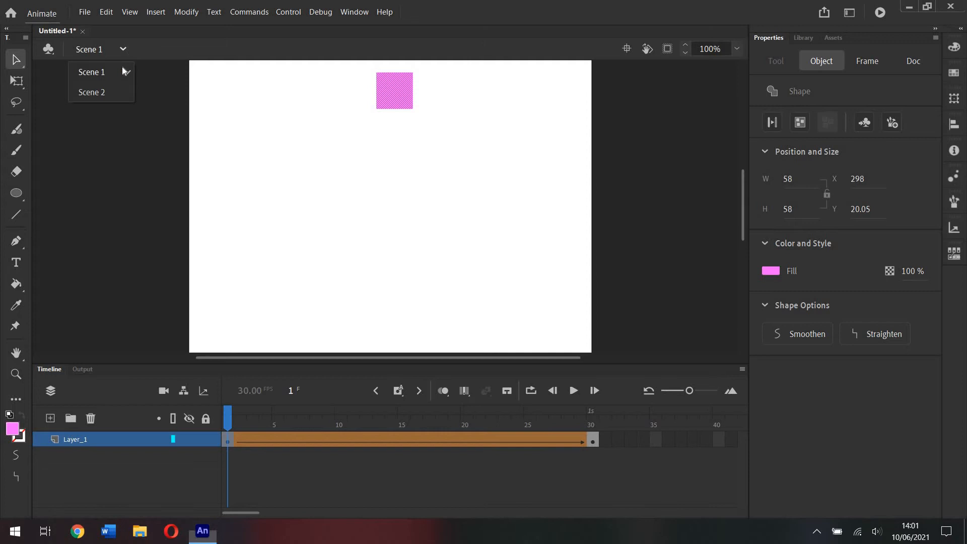
pyautogui.click(101, 94)
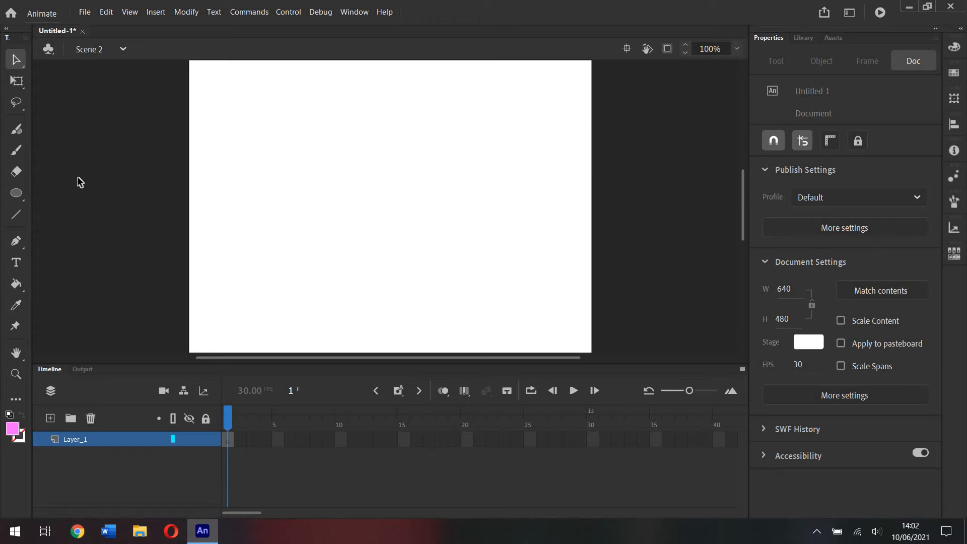
# Draw a pink circle about 75 px wide in Scene 2, overlapping the stage's top edge near its left corner, and select it.
pyautogui.click(22, 192)
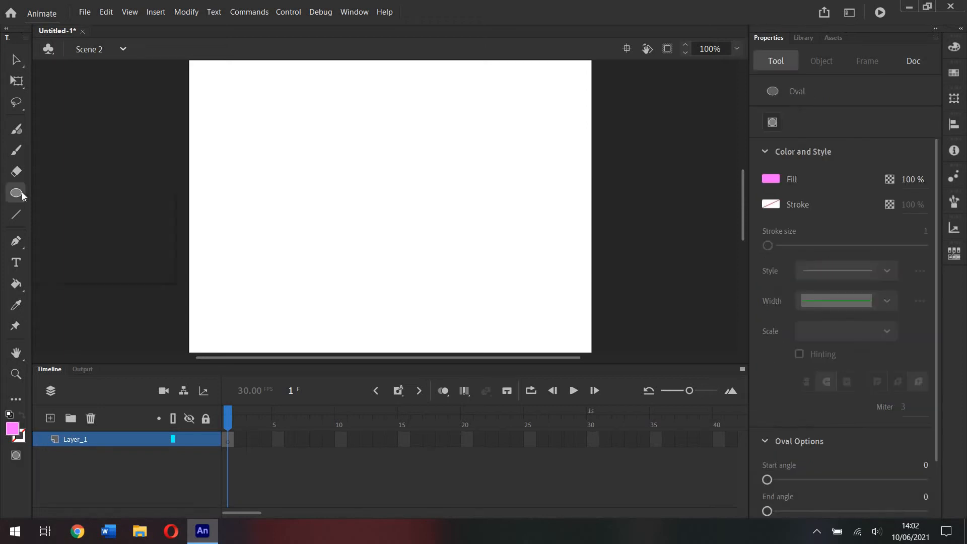
pyautogui.click(76, 235)
pyautogui.click(737, 51)
pyautogui.click(753, 132)
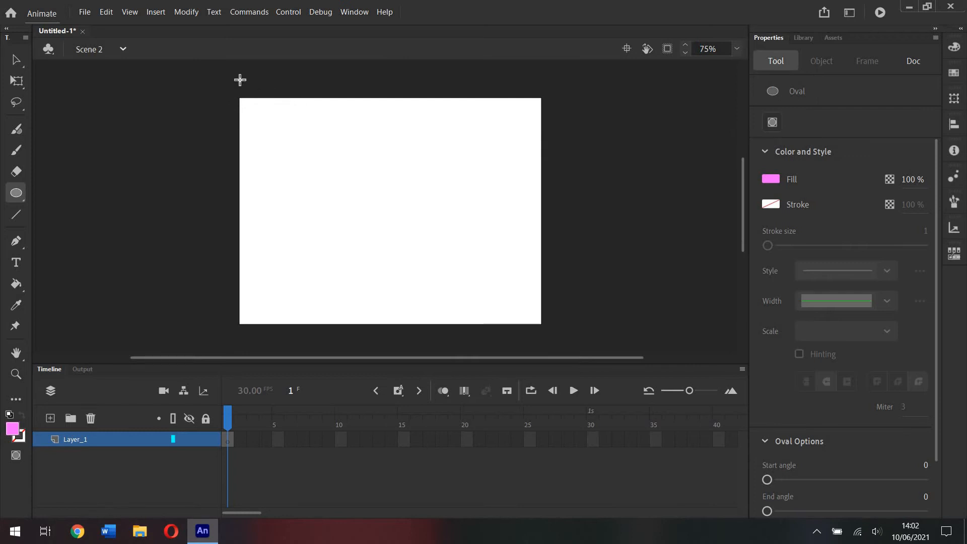
pyautogui.moveTo(243, 76); pyautogui.dragTo(279, 88)
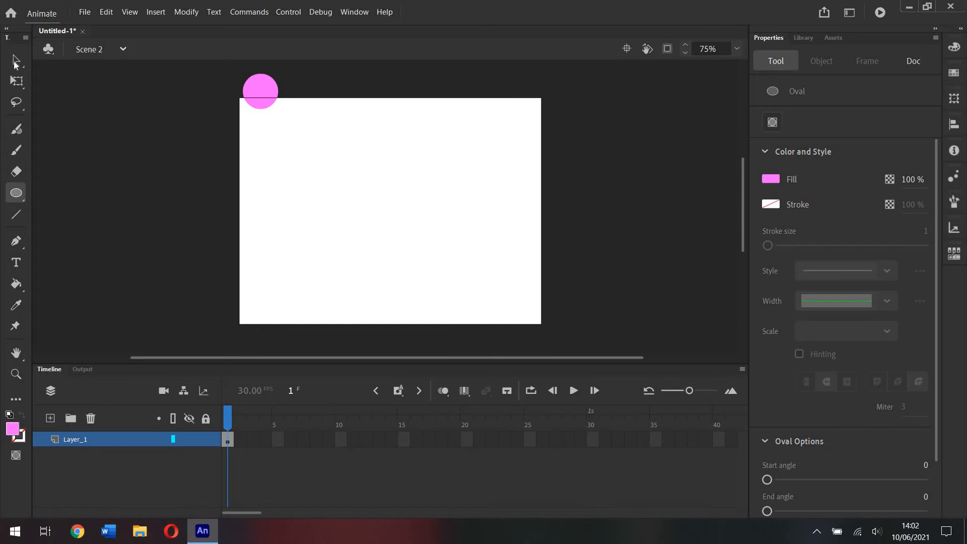
pyautogui.click(16, 61)
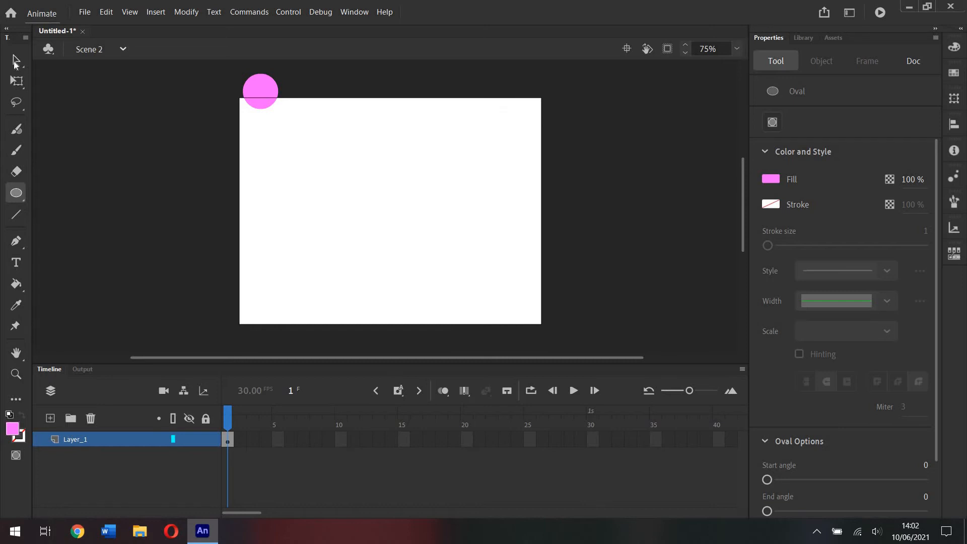
pyautogui.click(262, 92)
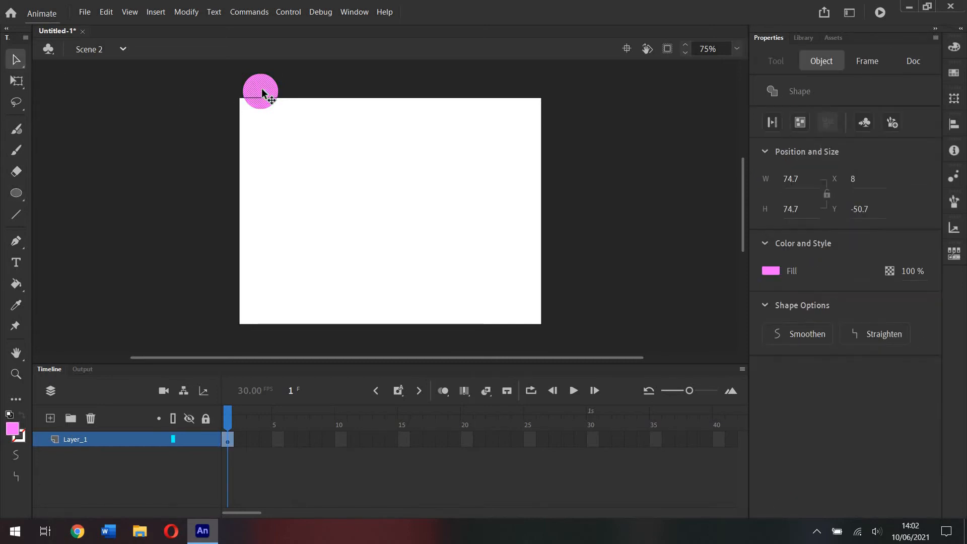
# Change the pink circle's fill colour to blue in Scene 2.
pyautogui.click(773, 271)
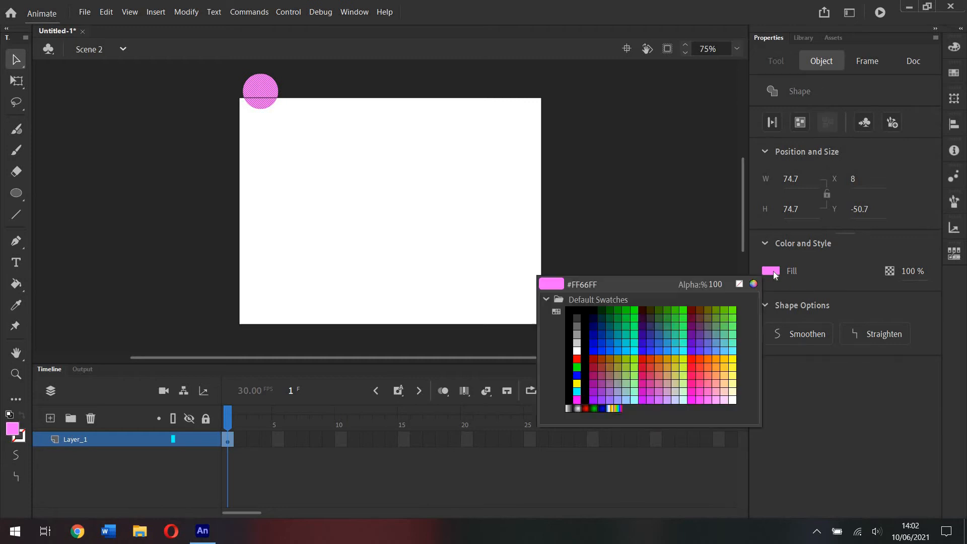
pyautogui.click(653, 348)
pyautogui.click(188, 243)
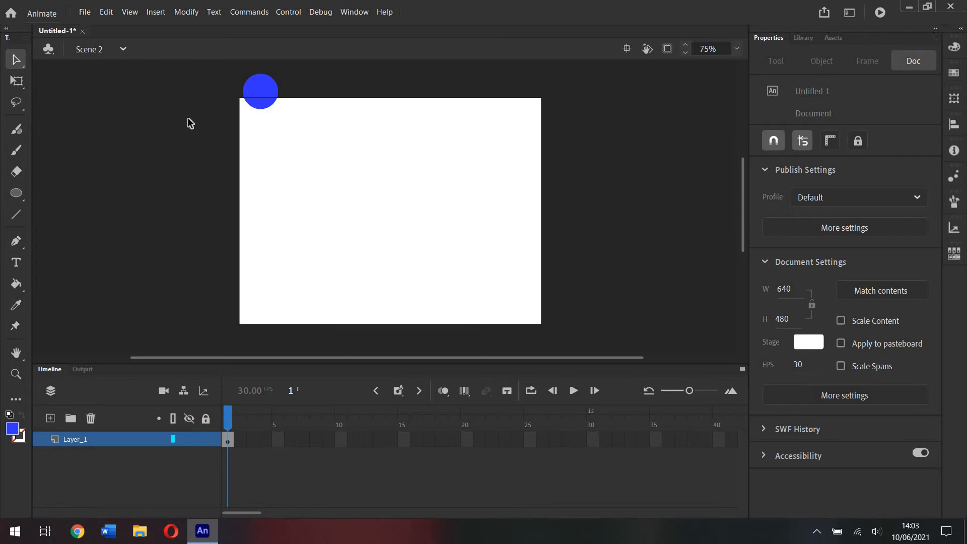
# Convert the blue circle to a graphic symbol named BlueCircle.
pyautogui.click(270, 91)
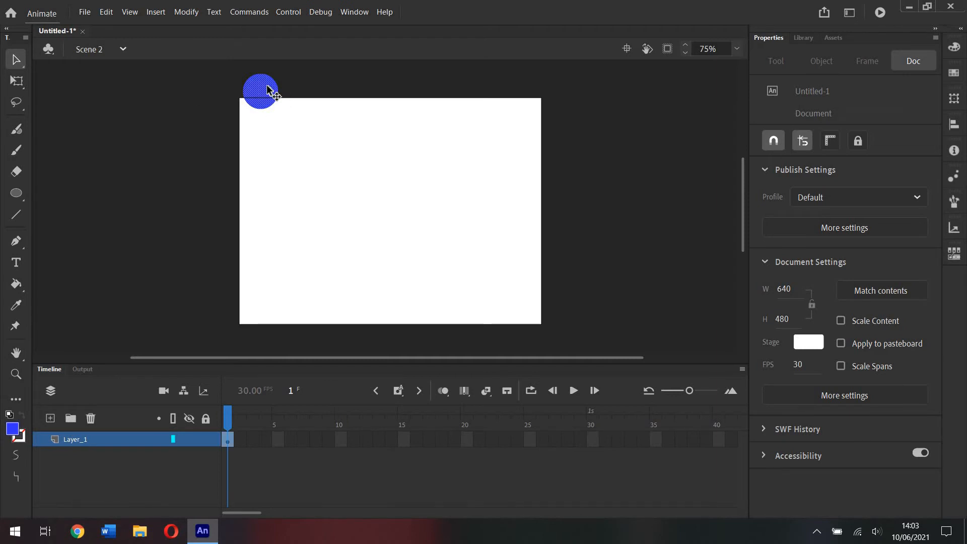
pyautogui.click(185, 14)
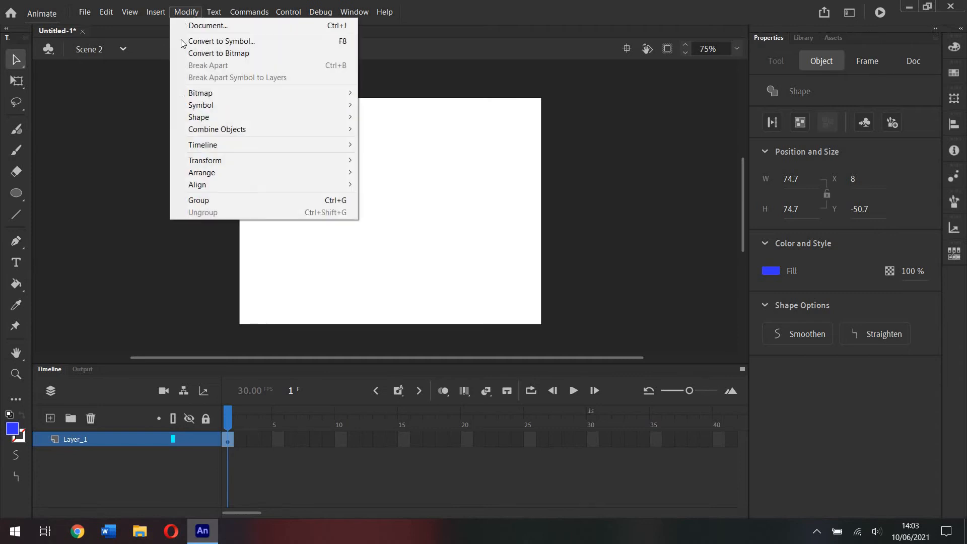
pyautogui.click(232, 43)
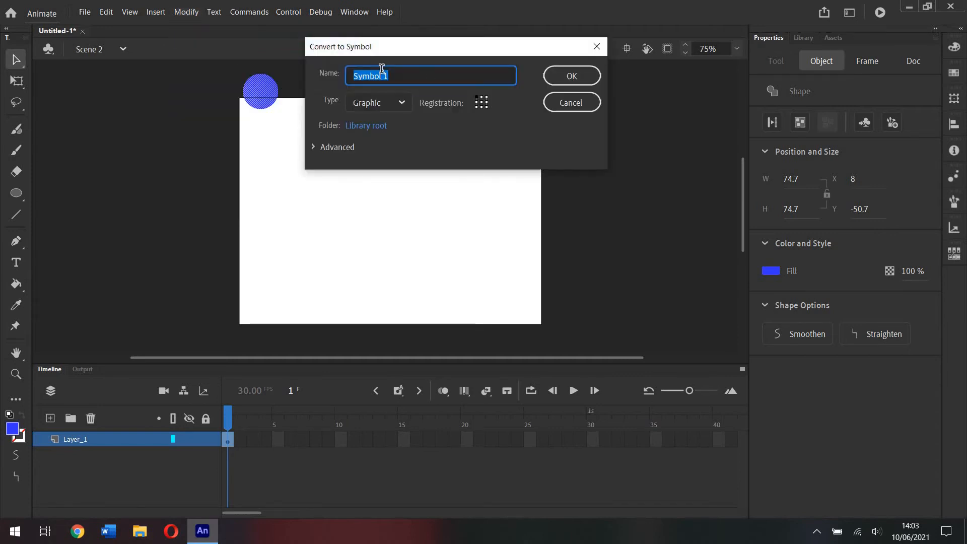
pyautogui.write('B')
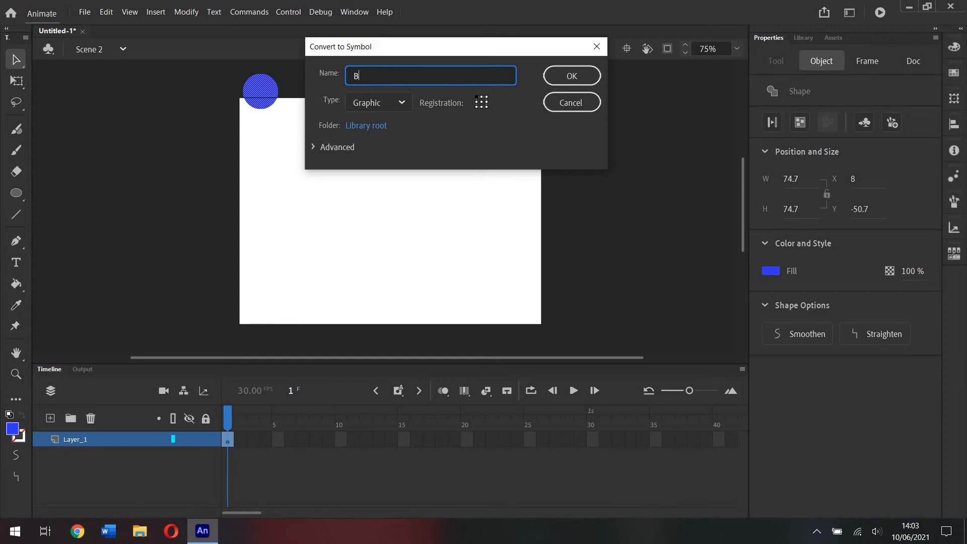
pyautogui.write('lueCircle')
pyautogui.click(383, 109)
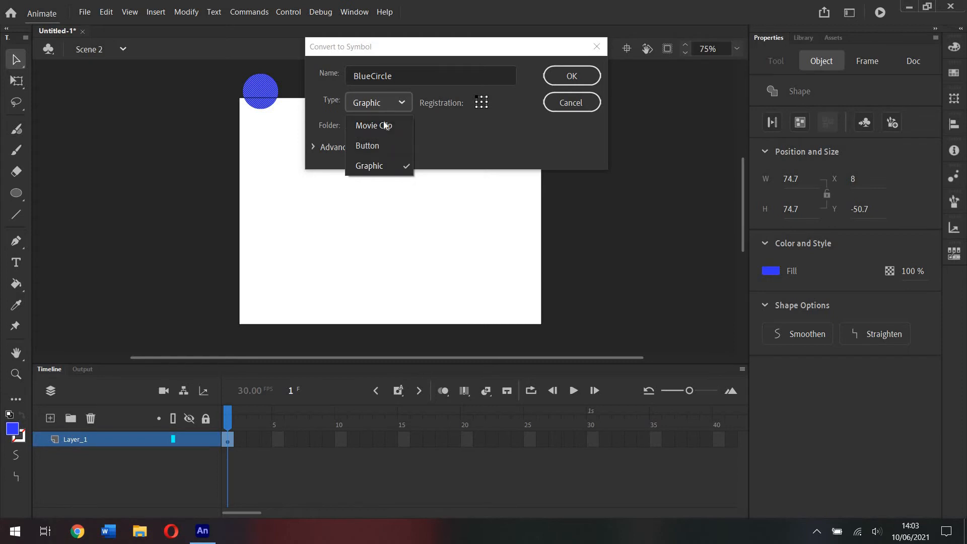
pyautogui.click(371, 166)
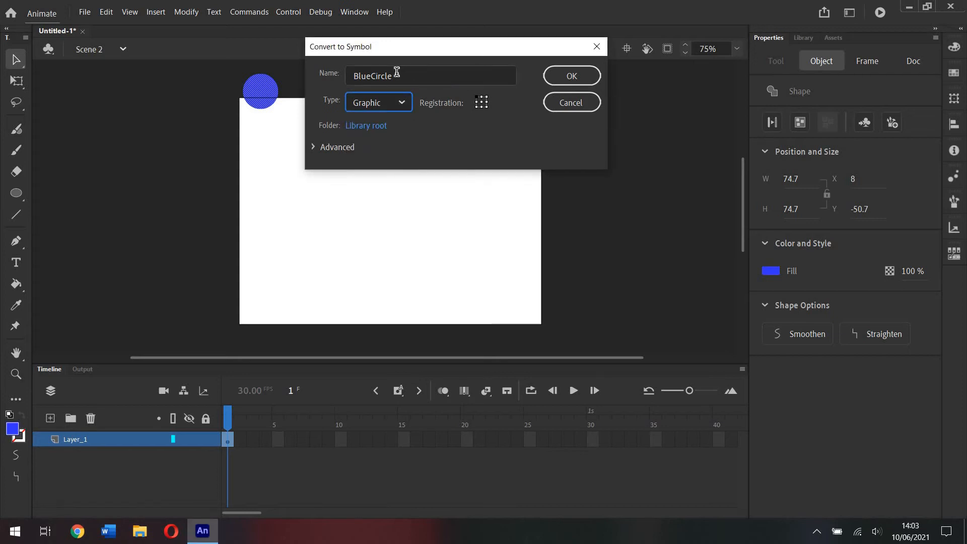
pyautogui.click(572, 77)
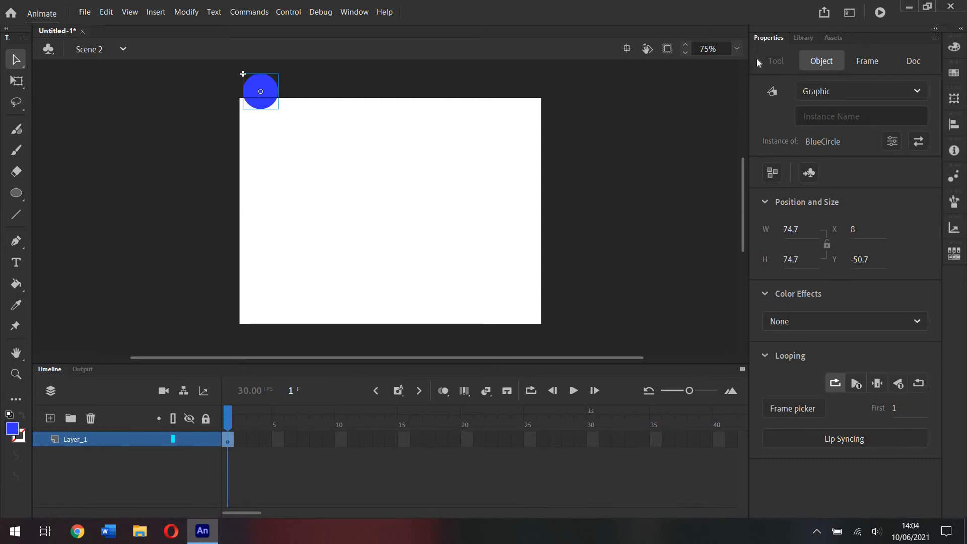
# Place three extra instances of the BlueCircle symbol from the library on the stage.
pyautogui.click(802, 38)
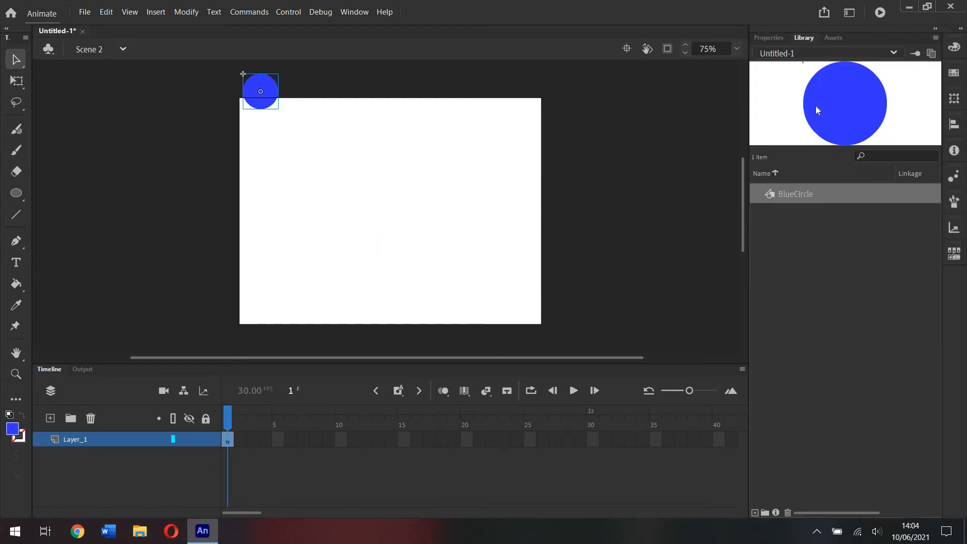
pyautogui.moveTo(678, 113); pyautogui.dragTo(465, 122)
pyautogui.moveTo(451, 222); pyautogui.dragTo(450, 221)
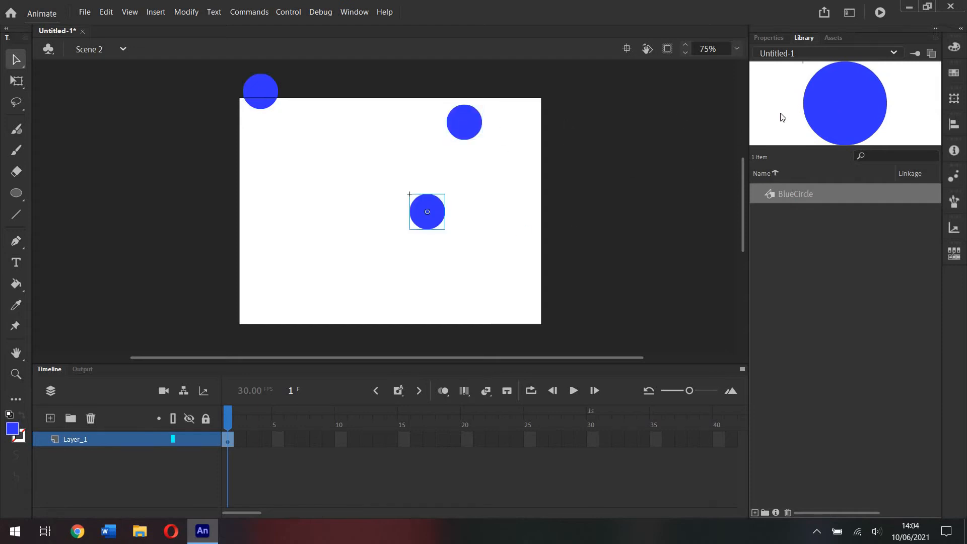
pyautogui.moveTo(779, 114); pyautogui.dragTo(360, 190)
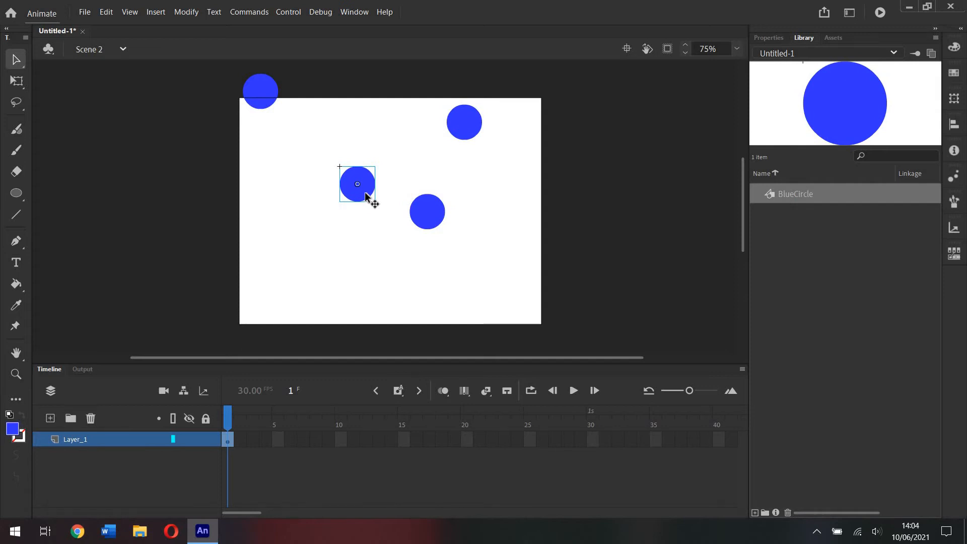
# Delete the three extra BlueCircle instances from the stage, leaving the original circle.
pyautogui.press('Delete')
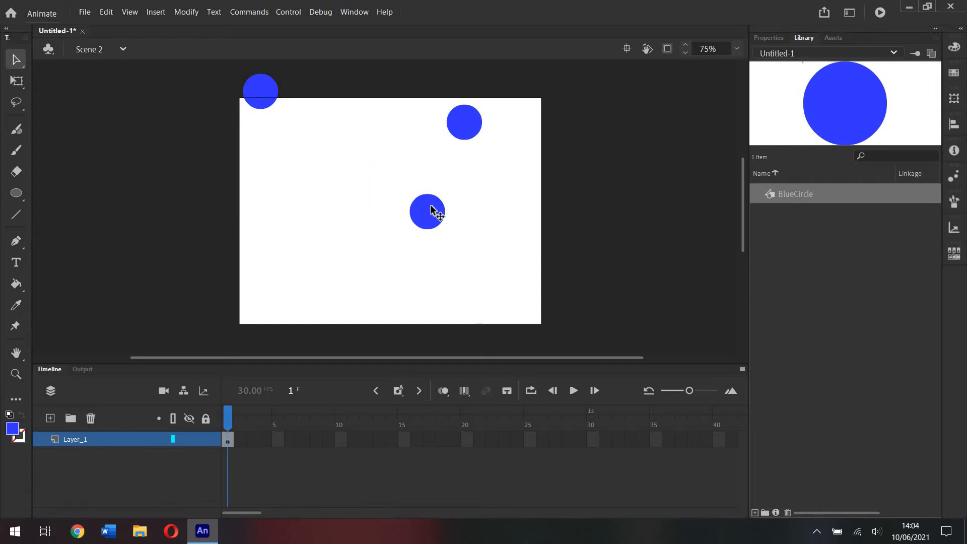
pyautogui.click(433, 209)
pyautogui.press('Delete')
pyautogui.click(472, 132)
pyautogui.press('Delete')
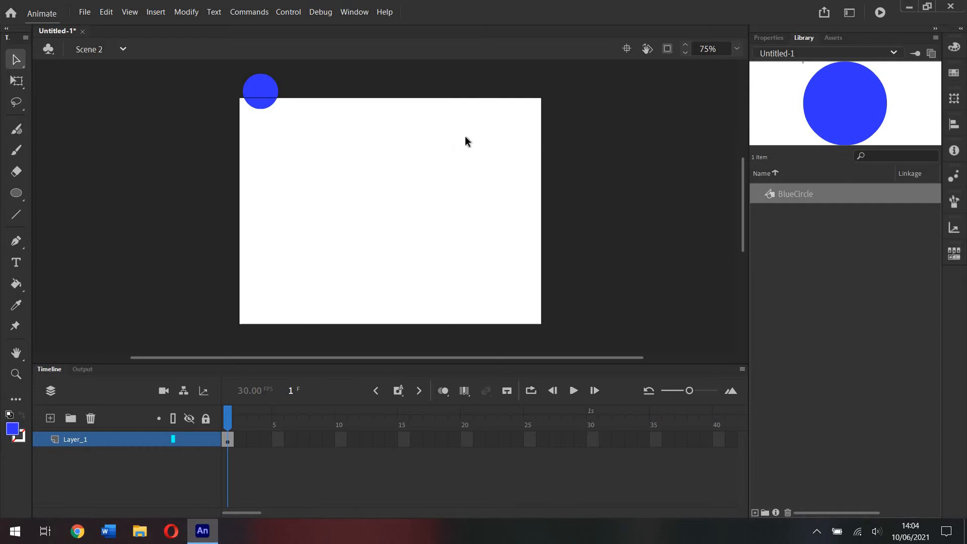
# Replace the original circle with a BlueCircle instance from the library, overlapping the stage's top edge near its left corner.
pyautogui.click(261, 91)
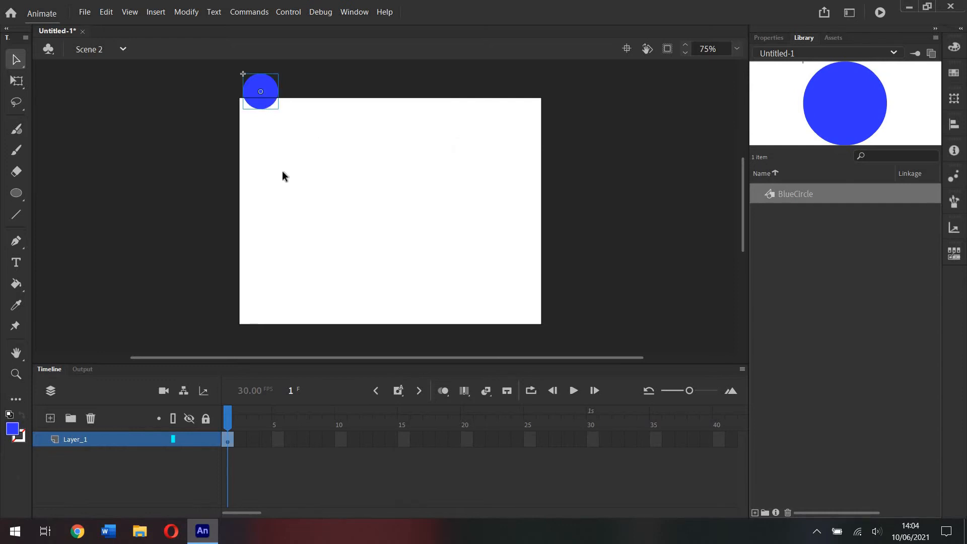
pyautogui.press('Delete')
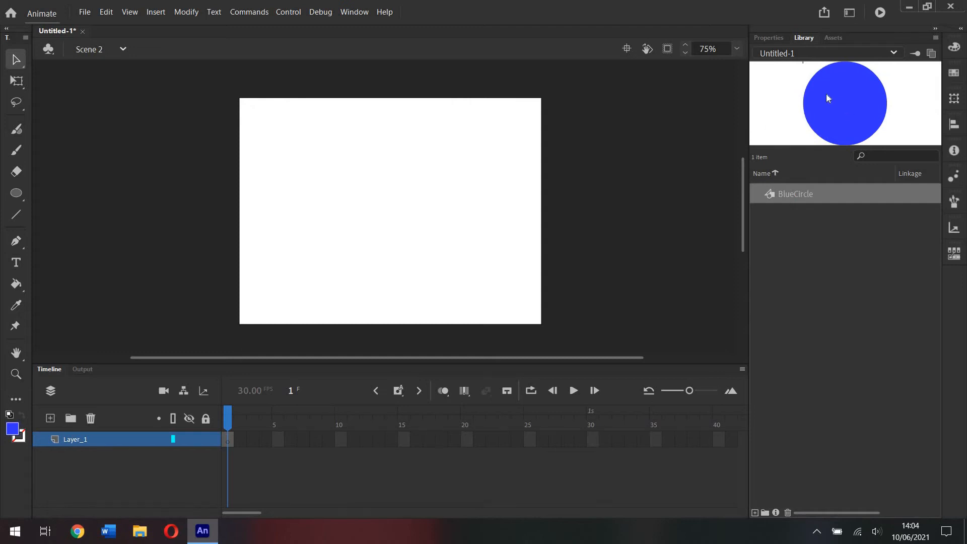
pyautogui.moveTo(840, 110); pyautogui.dragTo(438, 136)
pyautogui.moveTo(268, 103)
pyautogui.mouseDown()
pyautogui.moveTo(254, 98)
pyautogui.moveTo(271, 96)
pyautogui.mouseUp()
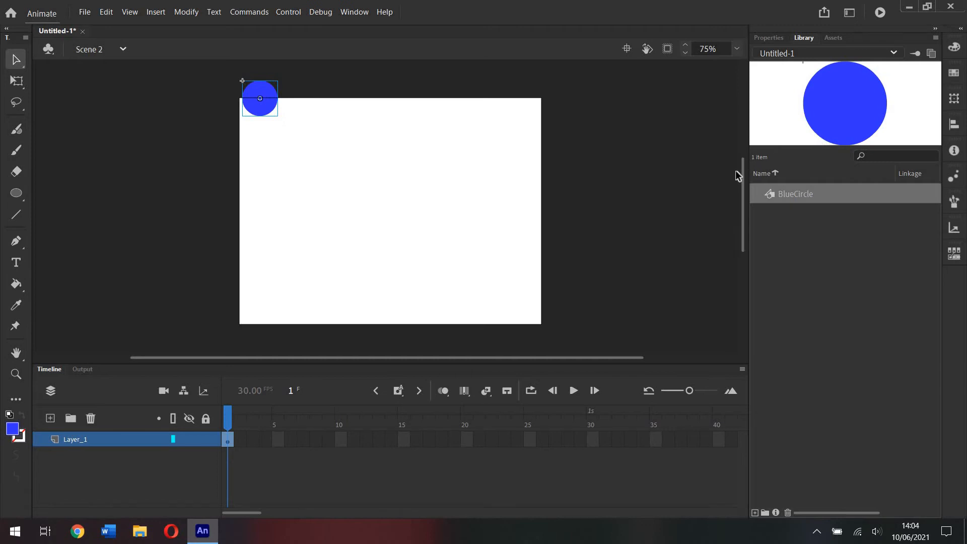
pyautogui.click(85, 11)
pyautogui.moveTo(110, 173)
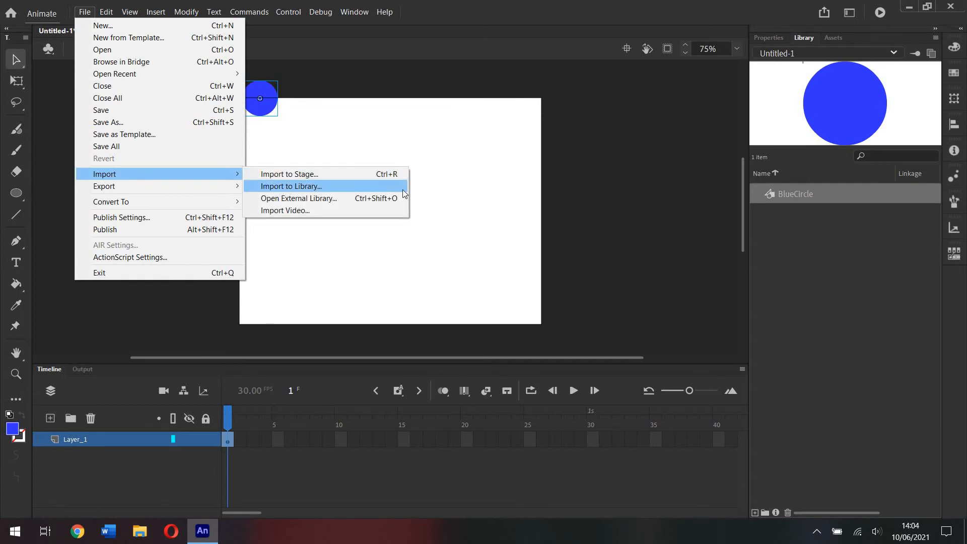
pyautogui.click(629, 186)
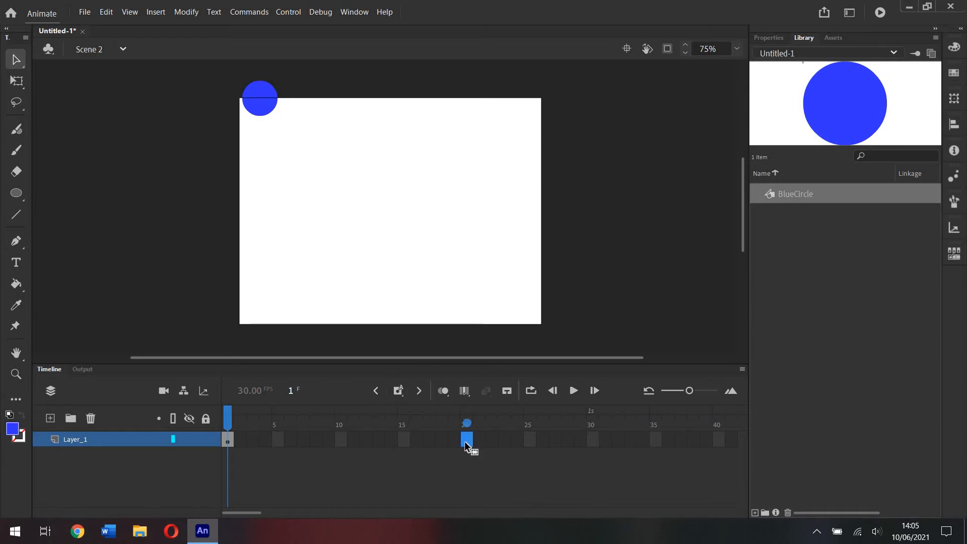
# Insert keyframes at frames 20 and 30, placing the circle on the stage's bottom edge at 20 and beyond its right edge at 30.
pyautogui.click(398, 390)
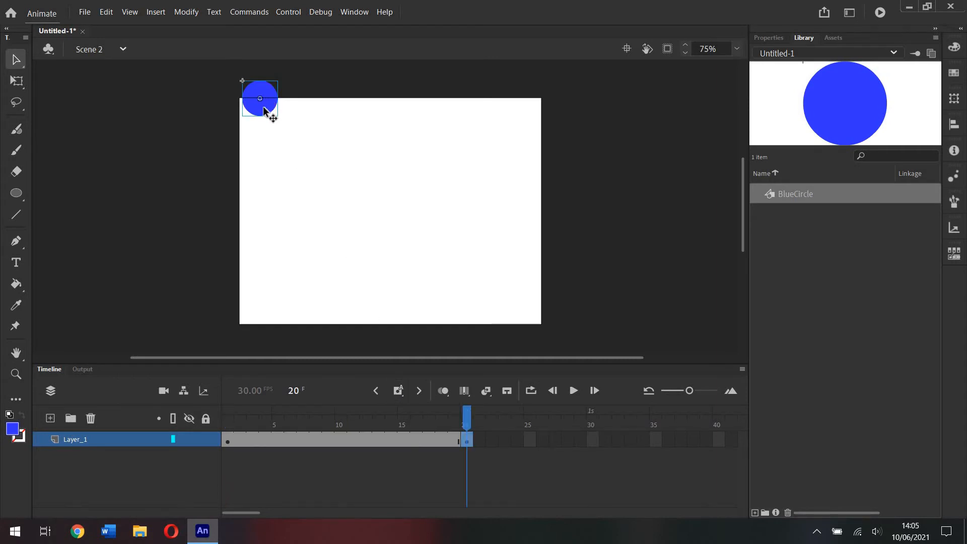
pyautogui.moveTo(262, 109); pyautogui.dragTo(456, 317)
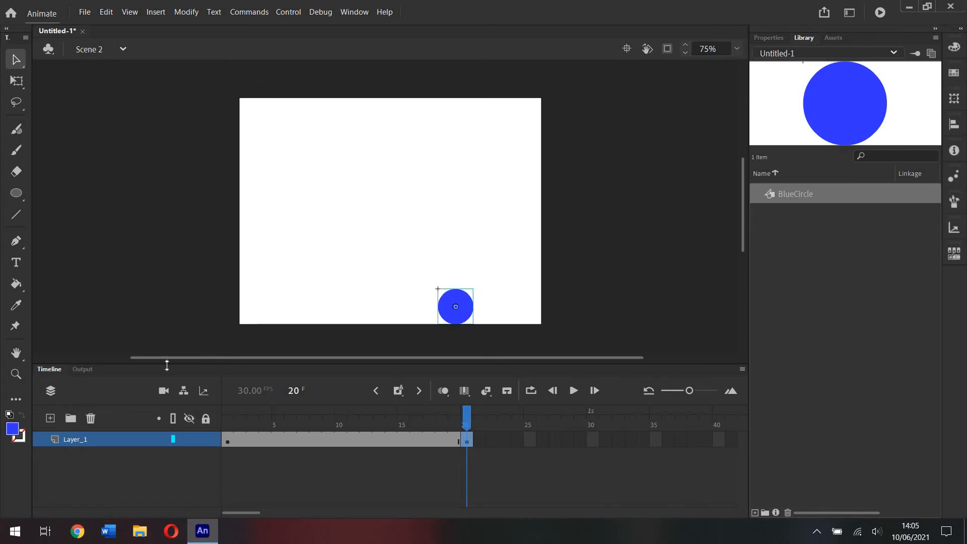
pyautogui.click(596, 442)
pyautogui.click(397, 395)
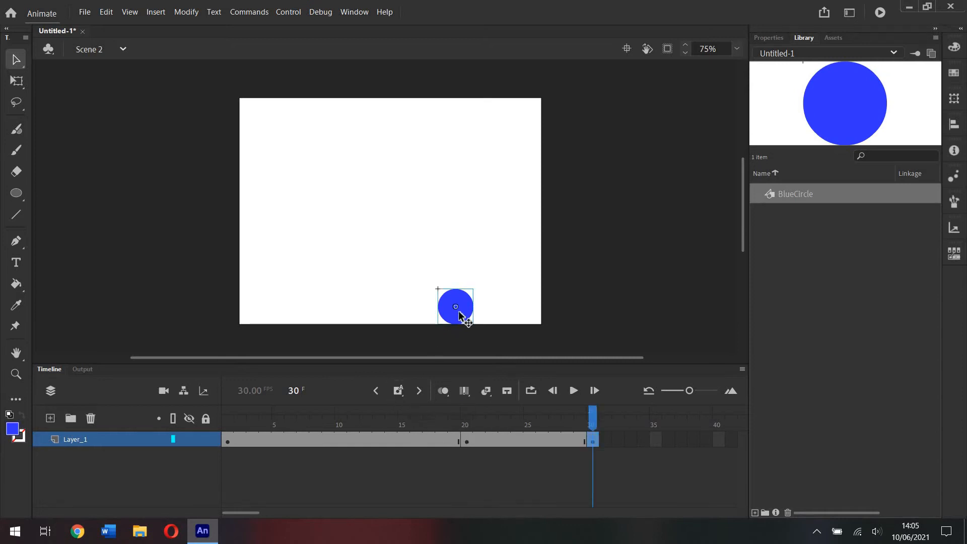
pyautogui.moveTo(459, 311); pyautogui.dragTo(589, 264)
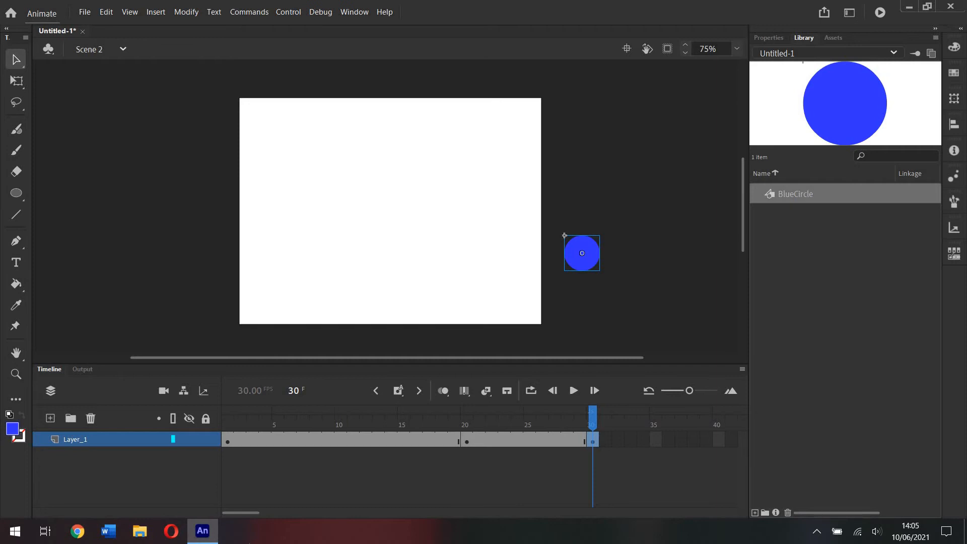
# Check the circle's position at keyframes 1, 20 and 30, and play the animation from frame 1.
pyautogui.click(227, 439)
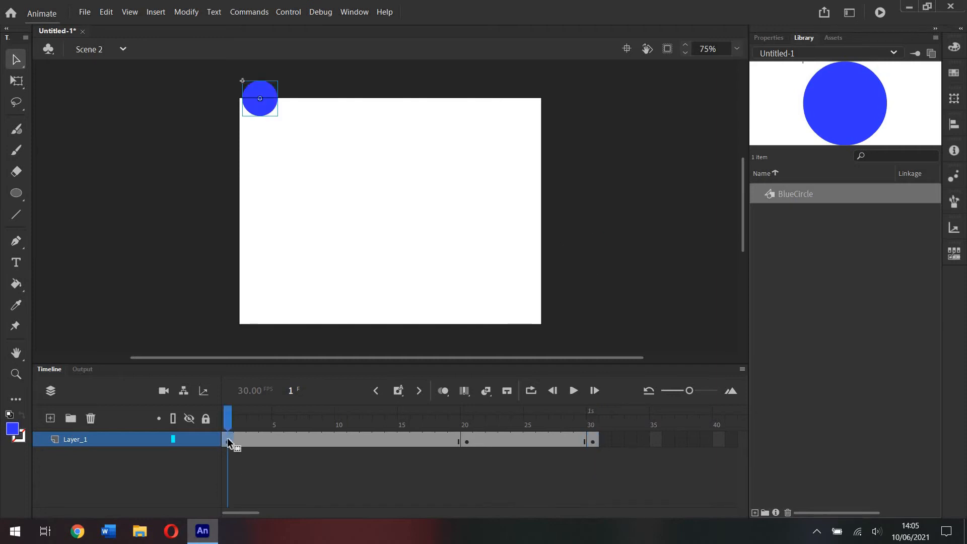
pyautogui.click(462, 442)
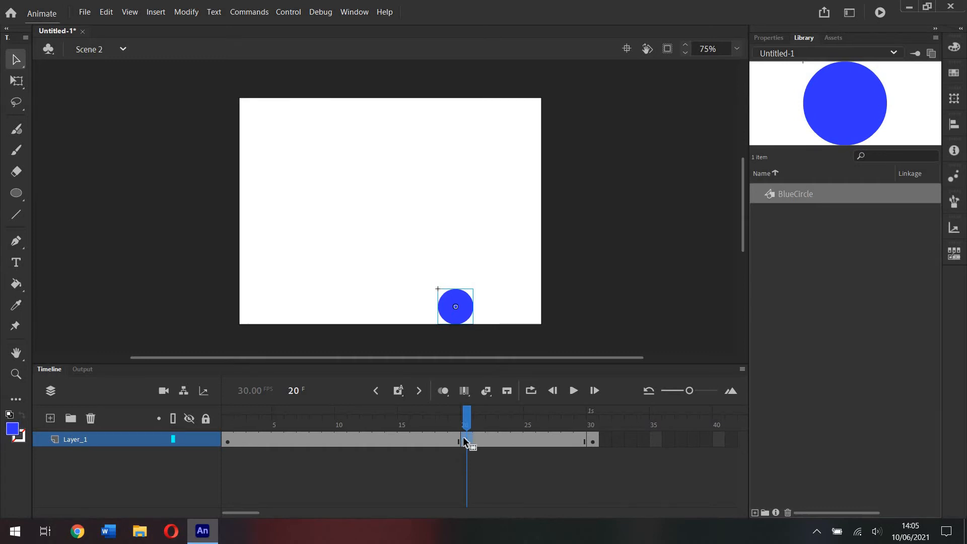
pyautogui.click(592, 439)
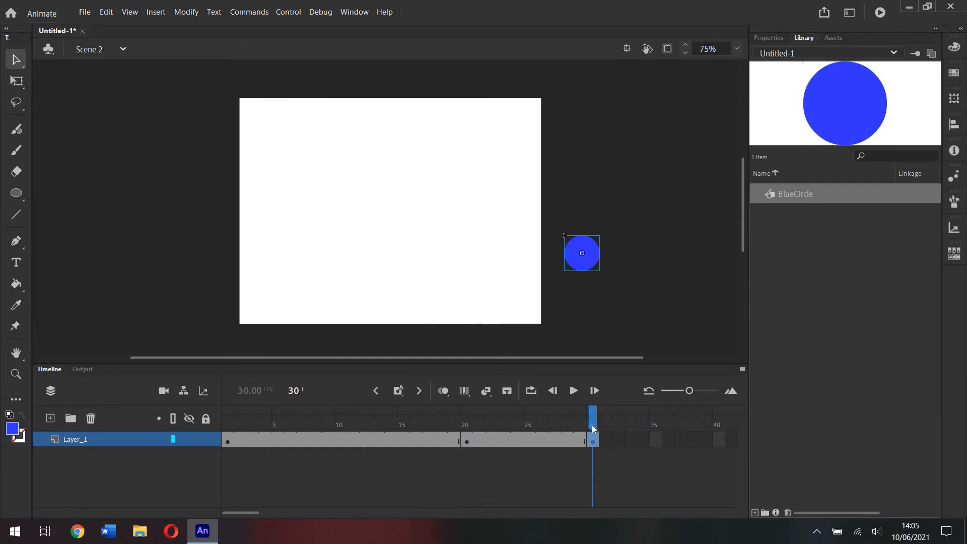
pyautogui.moveTo(592, 439); pyautogui.dragTo(217, 442)
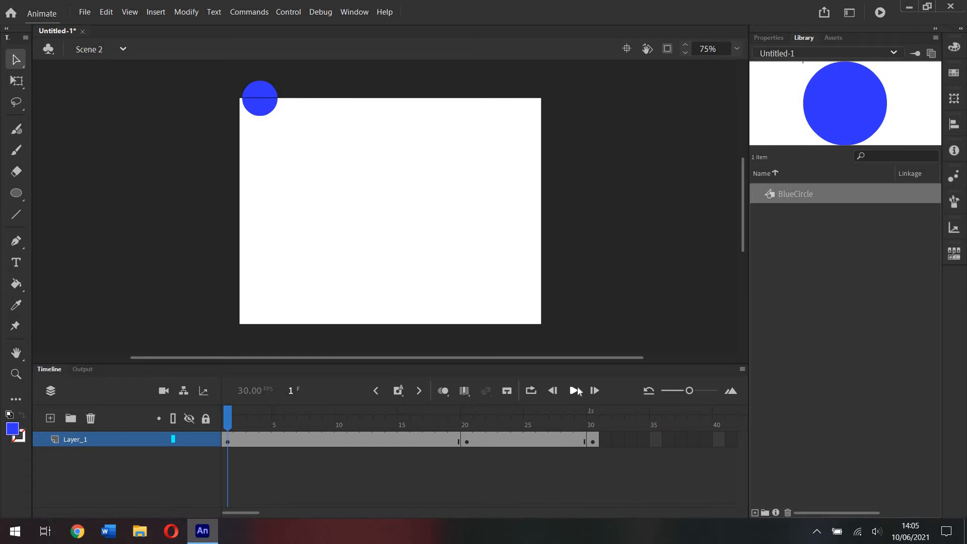
pyautogui.click(577, 388)
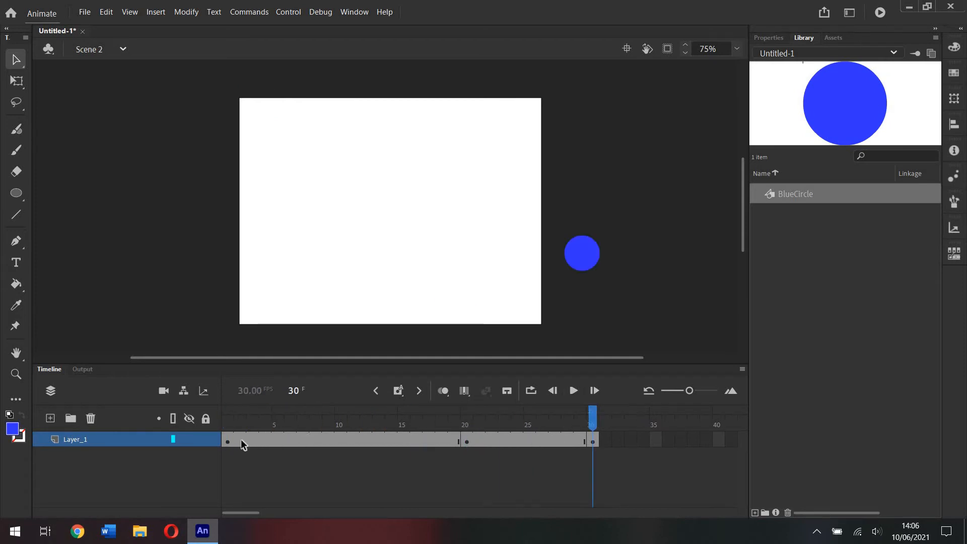
# Examine the frame spans between the three keyframes, checking the circle at frames 1, 10 and 26, and select frame 10.
pyautogui.moveTo(240, 440); pyautogui.dragTo(479, 439)
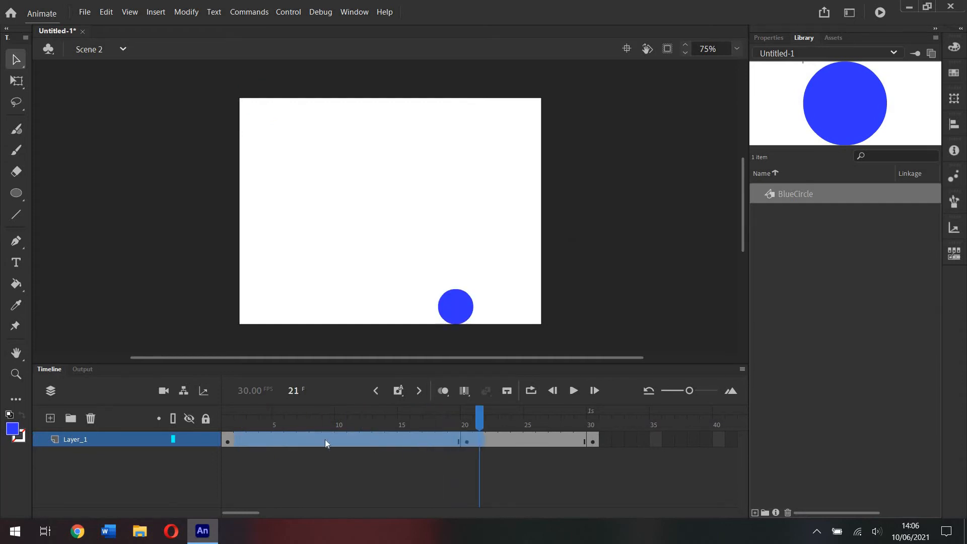
pyautogui.moveTo(325, 439); pyautogui.dragTo(237, 438)
pyautogui.click(228, 434)
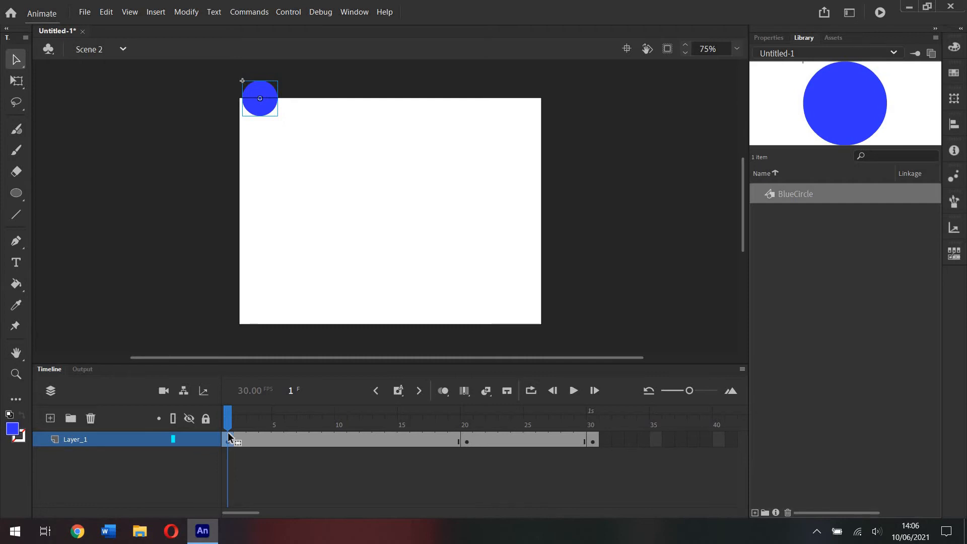
pyautogui.click(342, 438)
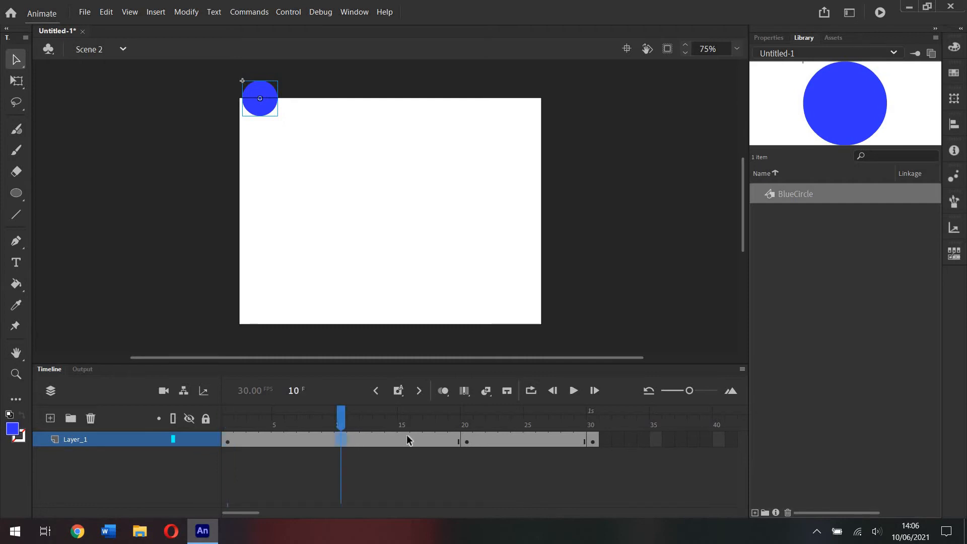
pyautogui.click(537, 436)
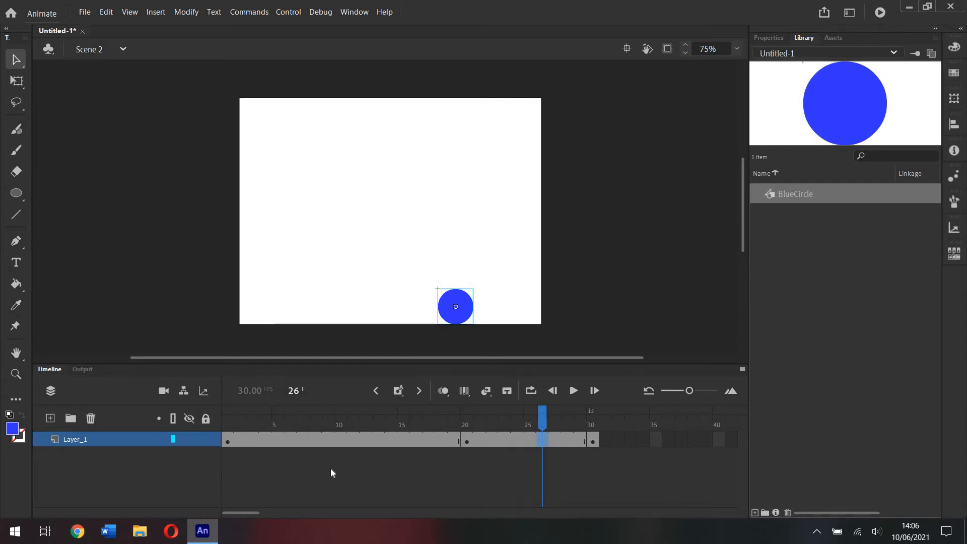
pyautogui.click(340, 437)
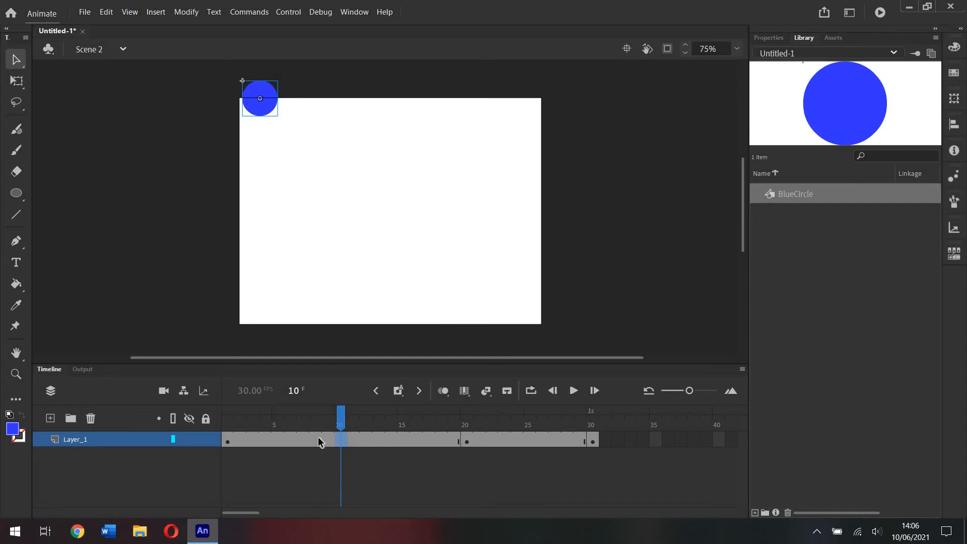
pyautogui.moveTo(242, 437); pyautogui.dragTo(452, 434)
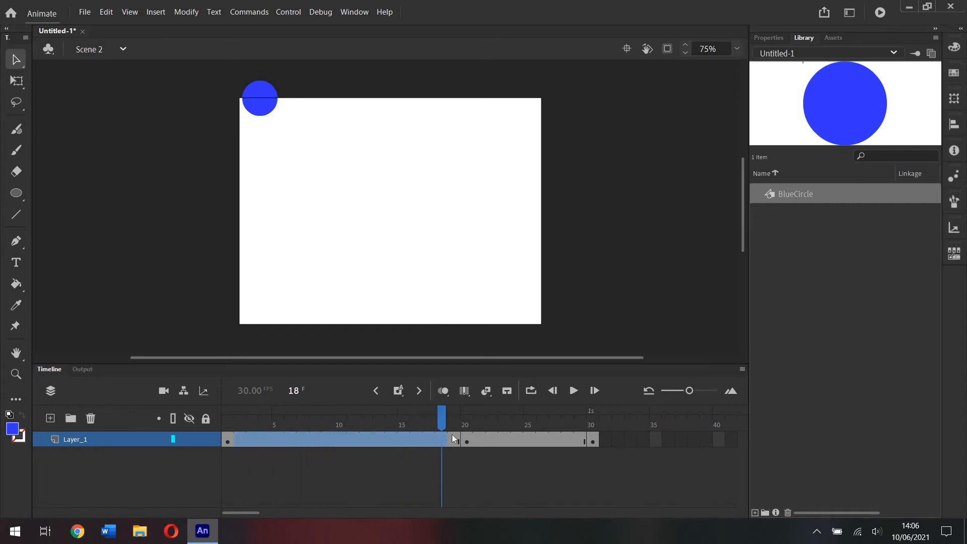
pyautogui.click(338, 440)
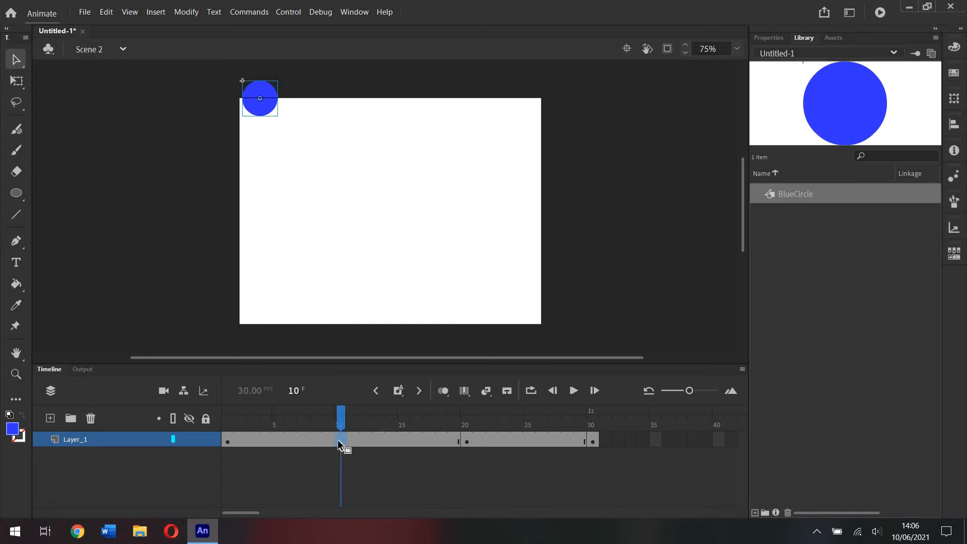
# Create classic tweens on the two frame spans between keyframes 1 and 20 and keyframes 20 and 30.
pyautogui.click(486, 391)
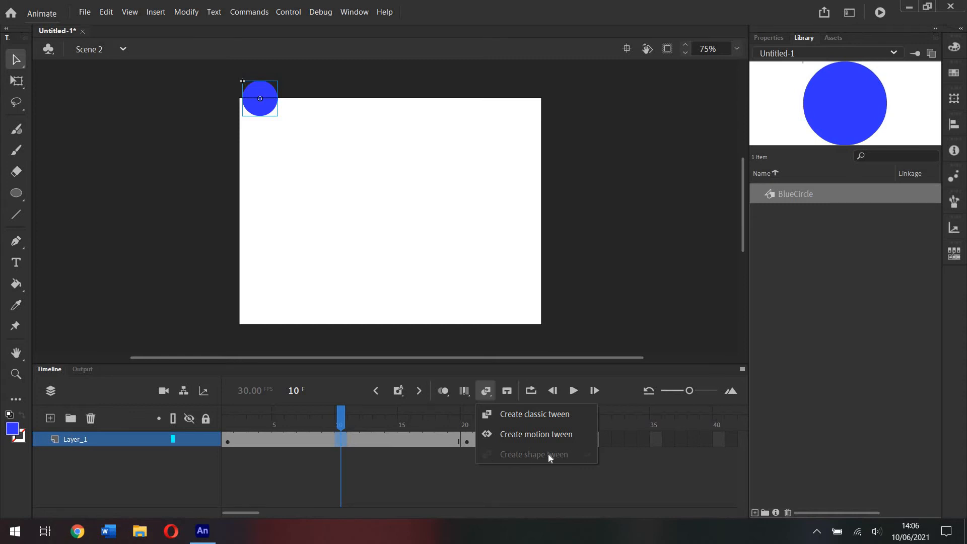
pyautogui.click(537, 415)
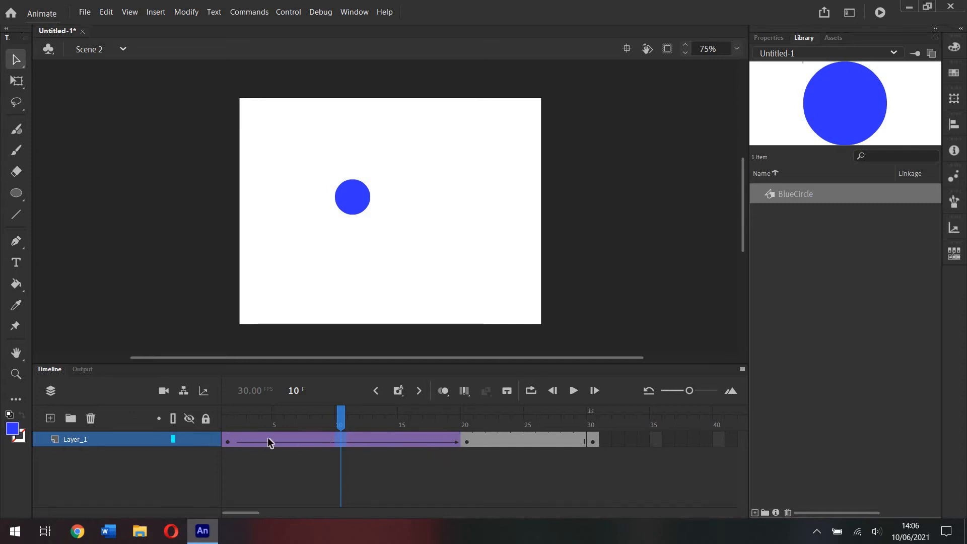
pyautogui.moveTo(340, 425); pyautogui.dragTo(527, 429)
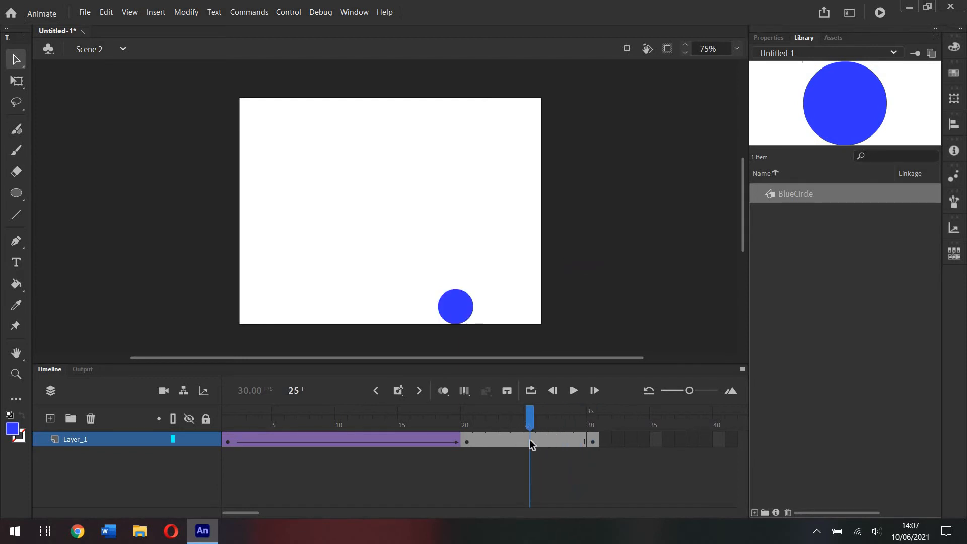
pyautogui.click(532, 440)
pyautogui.click(487, 391)
pyautogui.click(540, 412)
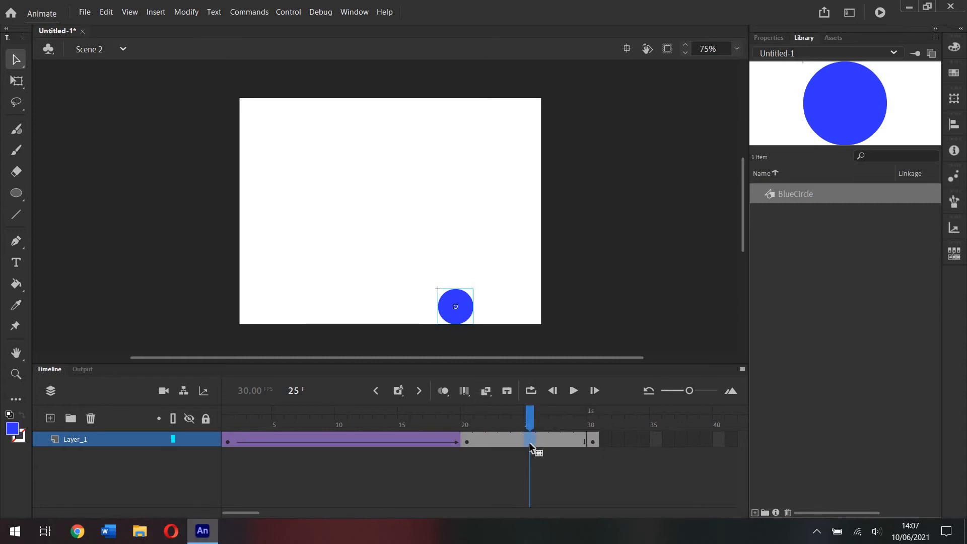
pyautogui.click(486, 391)
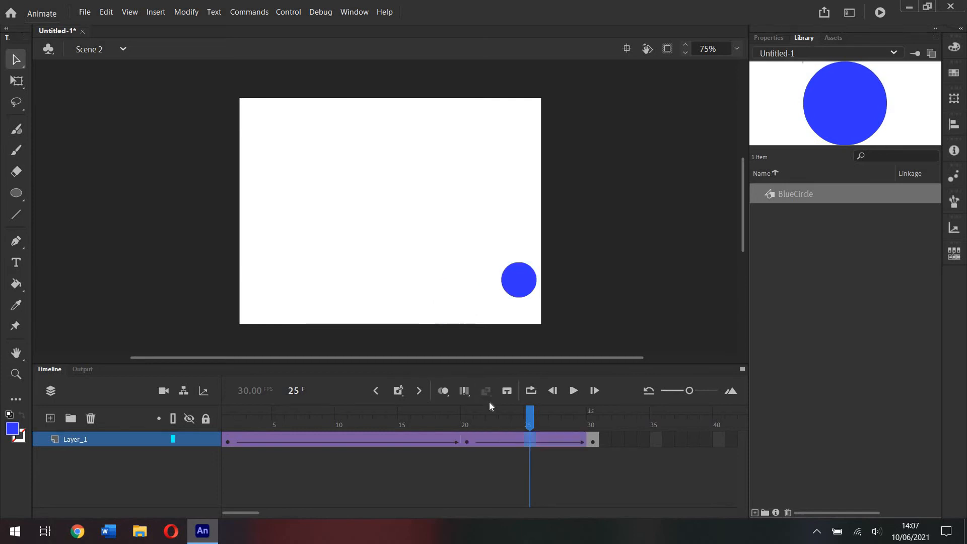
# Scrub through the tweened frames, check the circle at keyframes 1, 20 and 30, and play the animation from frame 1.
pyautogui.moveTo(530, 418); pyautogui.dragTo(316, 421)
pyautogui.moveTo(407, 442); pyautogui.dragTo(222, 448)
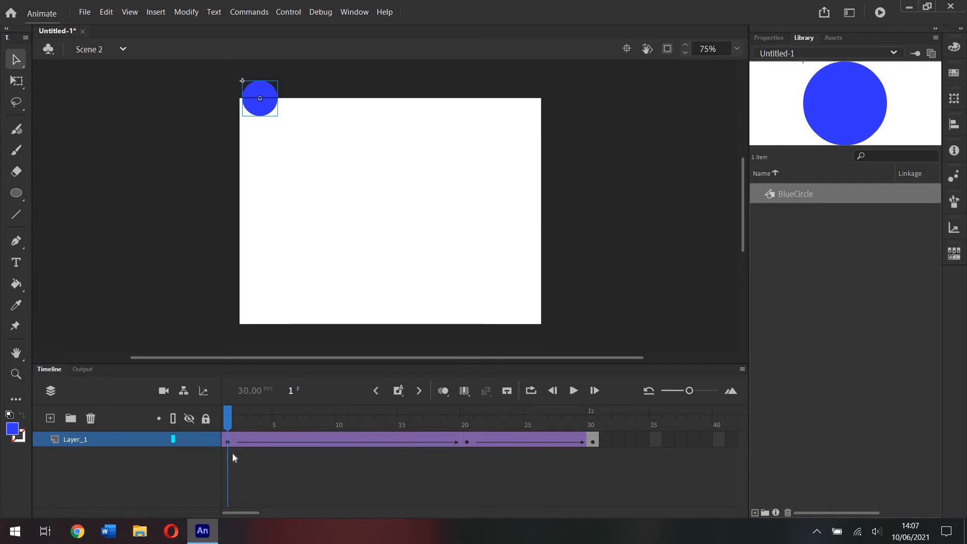
pyautogui.click(239, 439)
pyautogui.moveTo(262, 437); pyautogui.dragTo(478, 439)
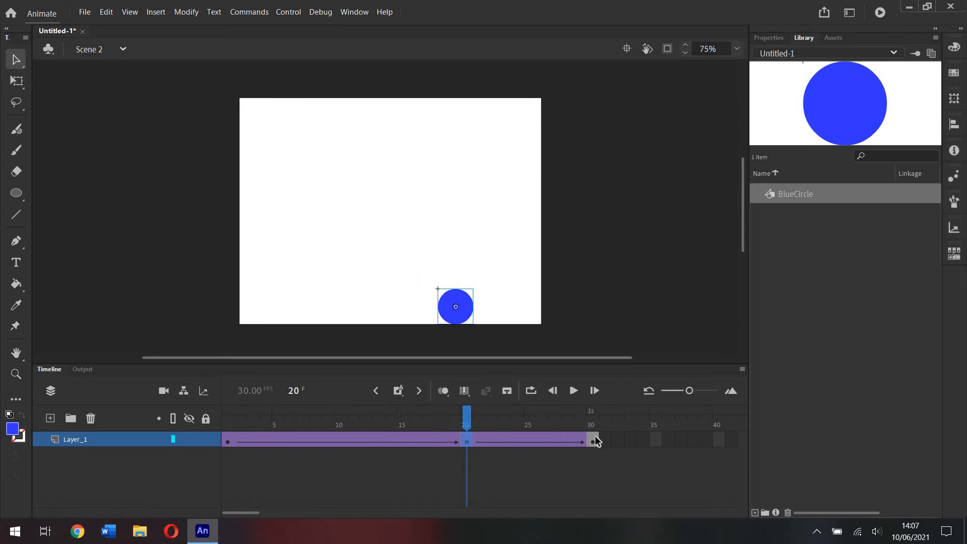
pyautogui.click(228, 438)
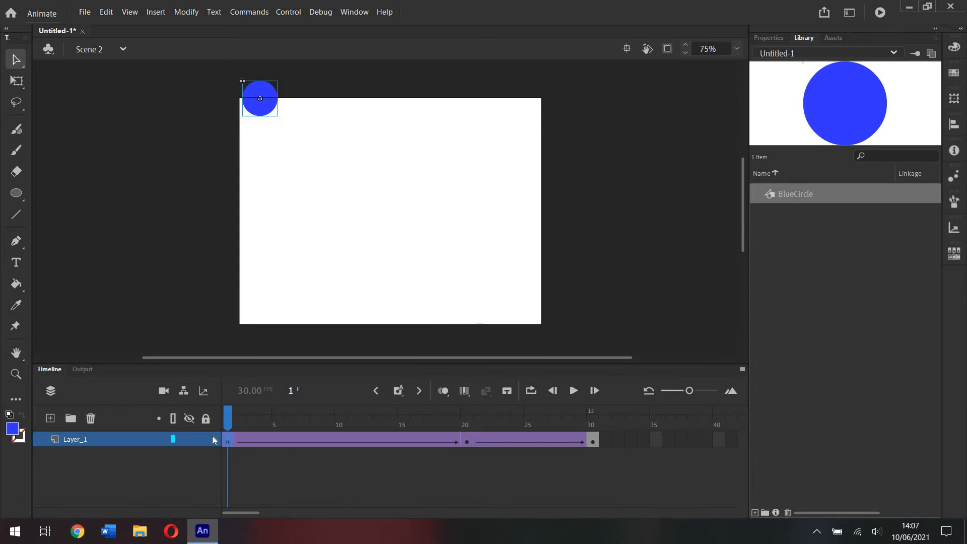
pyautogui.click(464, 434)
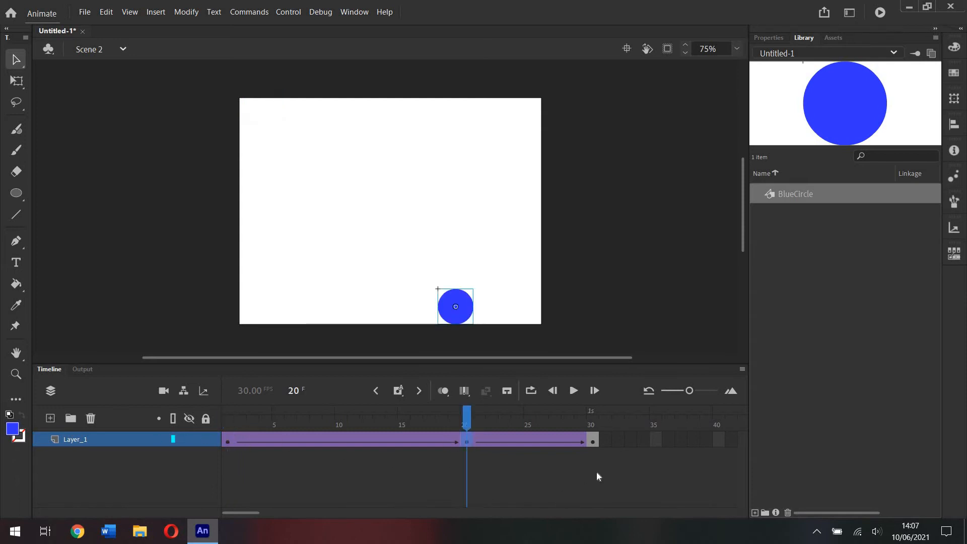
pyautogui.click(590, 438)
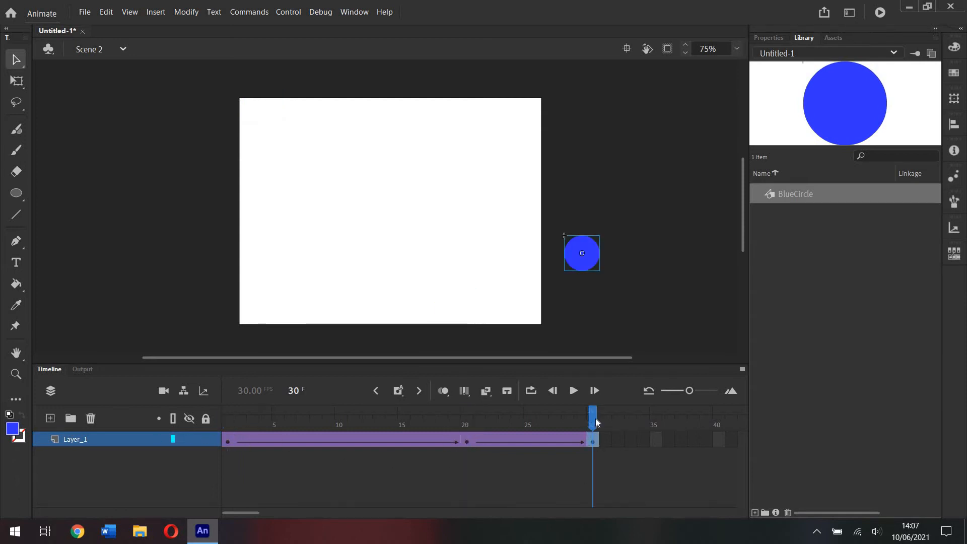
pyautogui.moveTo(596, 421); pyautogui.dragTo(224, 422)
pyautogui.click(573, 392)
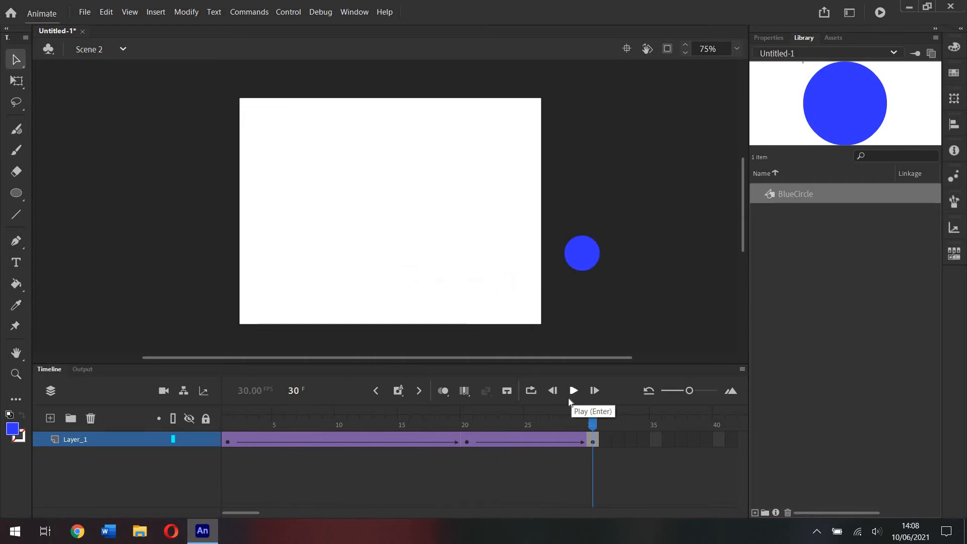
# Squash the circle at keyframe 20 with Free Transform to about two-thirds of its height, keeping its base on the stage's bottom edge.
pyautogui.moveTo(517, 424); pyautogui.dragTo(464, 425)
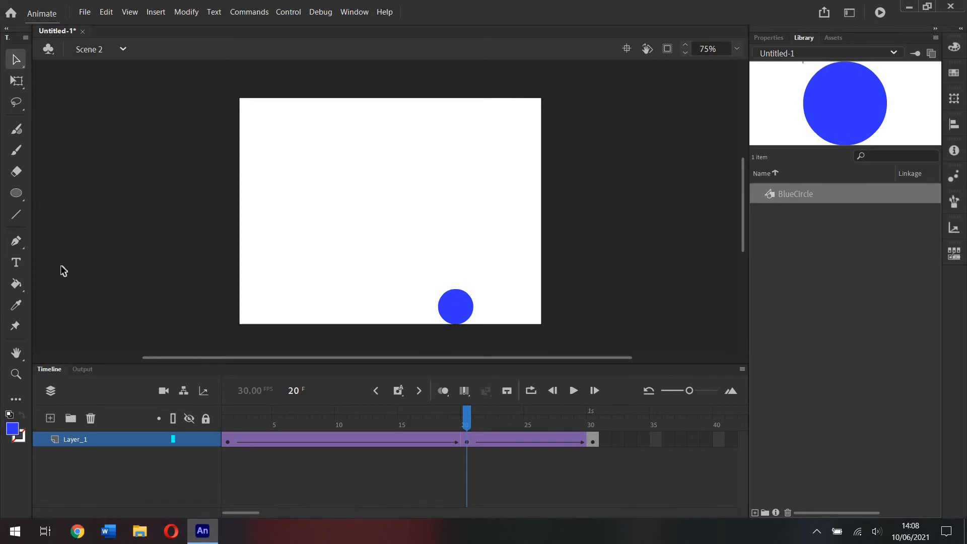
pyautogui.click(18, 84)
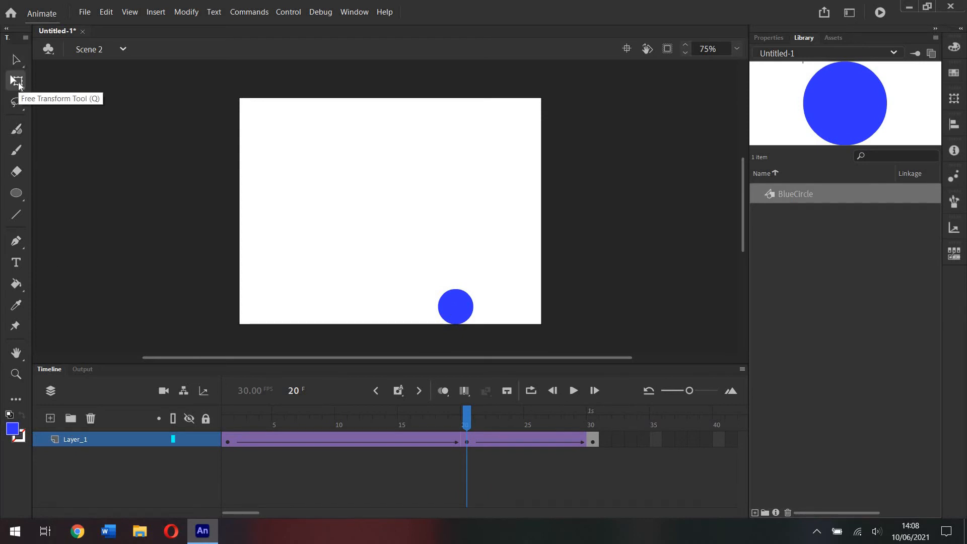
pyautogui.click(455, 313)
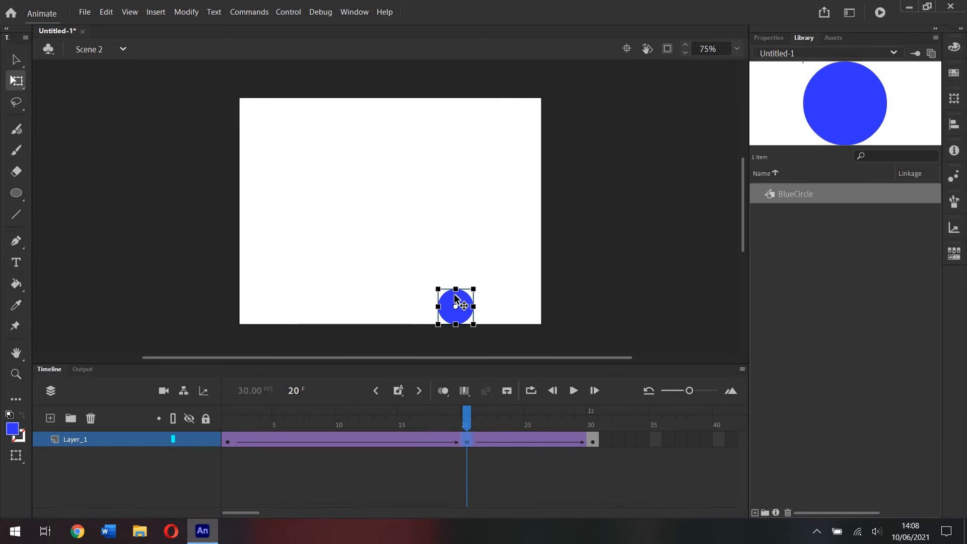
pyautogui.moveTo(454, 292); pyautogui.dragTo(466, 316)
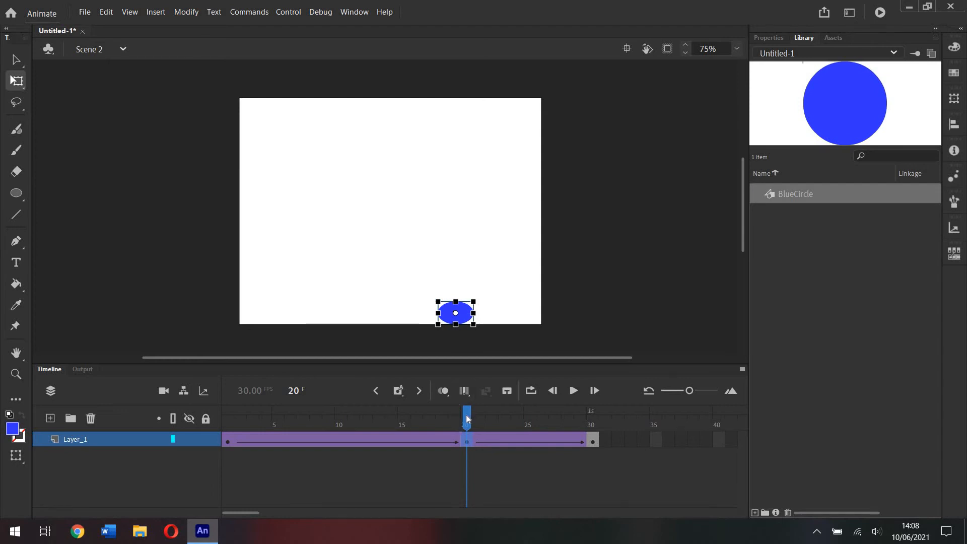
# Play the animation from frame 1, and scrub through both tweens to examine how the circle's shape and position change.
pyautogui.moveTo(466, 418); pyautogui.dragTo(167, 406)
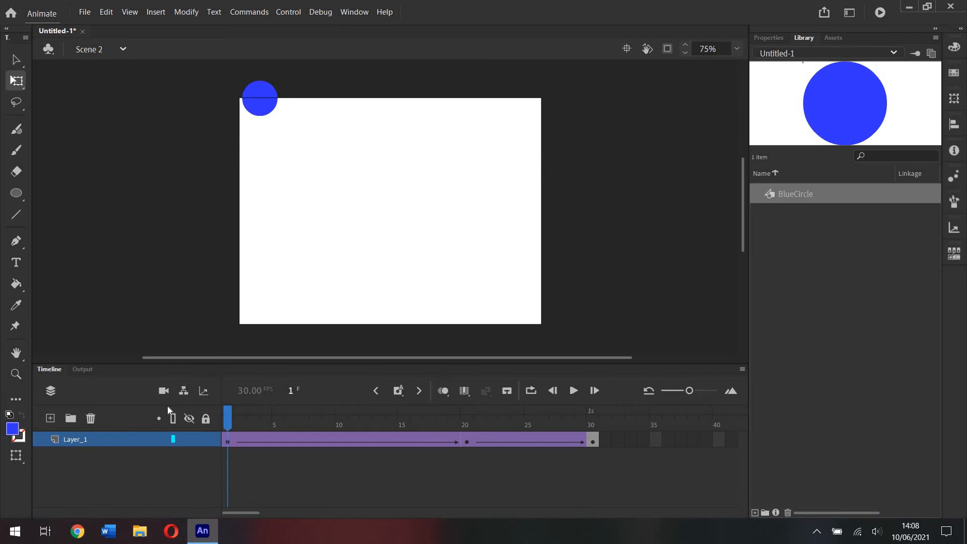
pyautogui.click(574, 390)
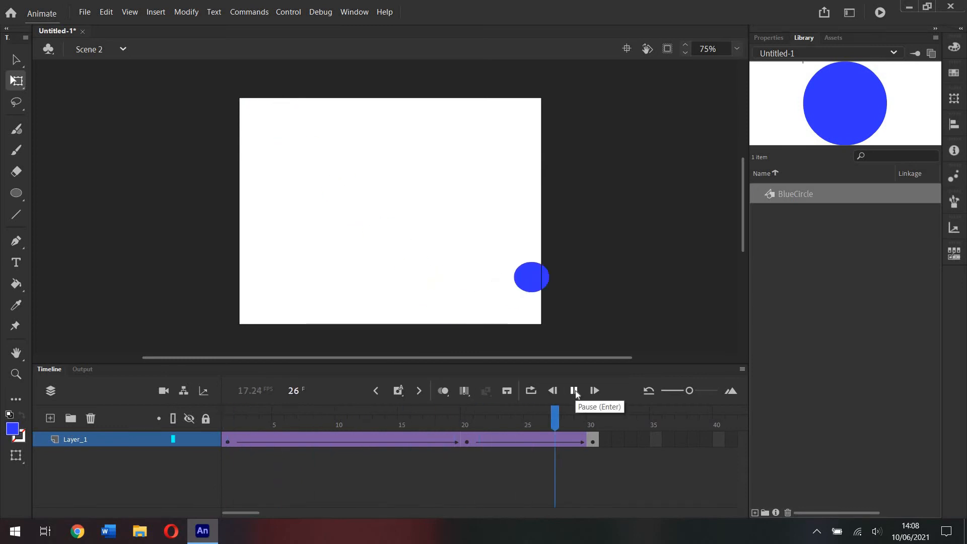
pyautogui.moveTo(592, 418); pyautogui.dragTo(556, 425)
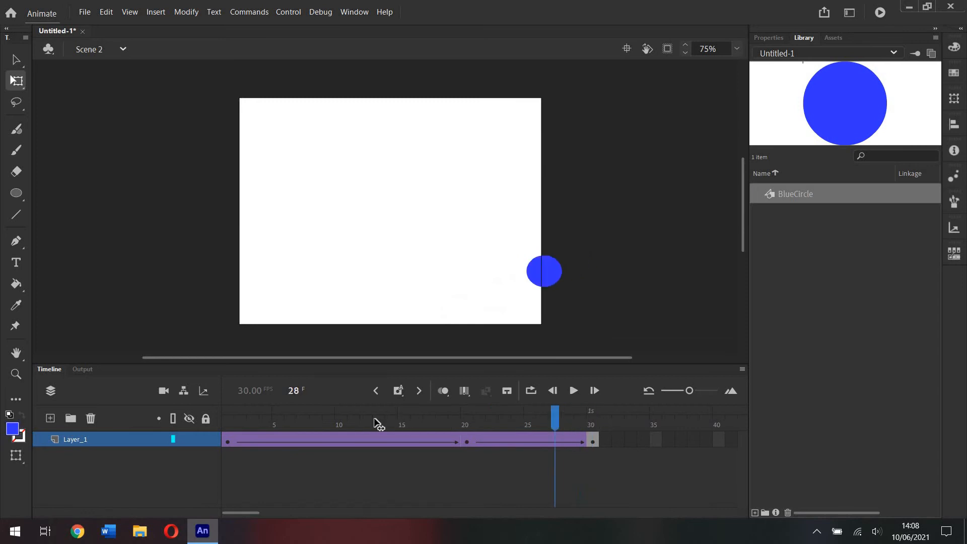
pyautogui.moveTo(377, 424); pyautogui.dragTo(230, 422)
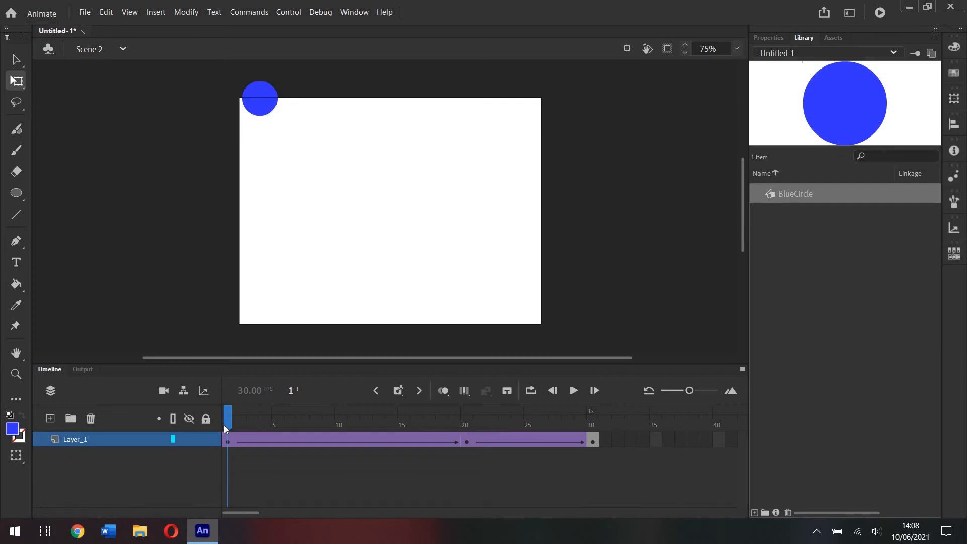
pyautogui.moveTo(227, 424); pyautogui.dragTo(456, 440)
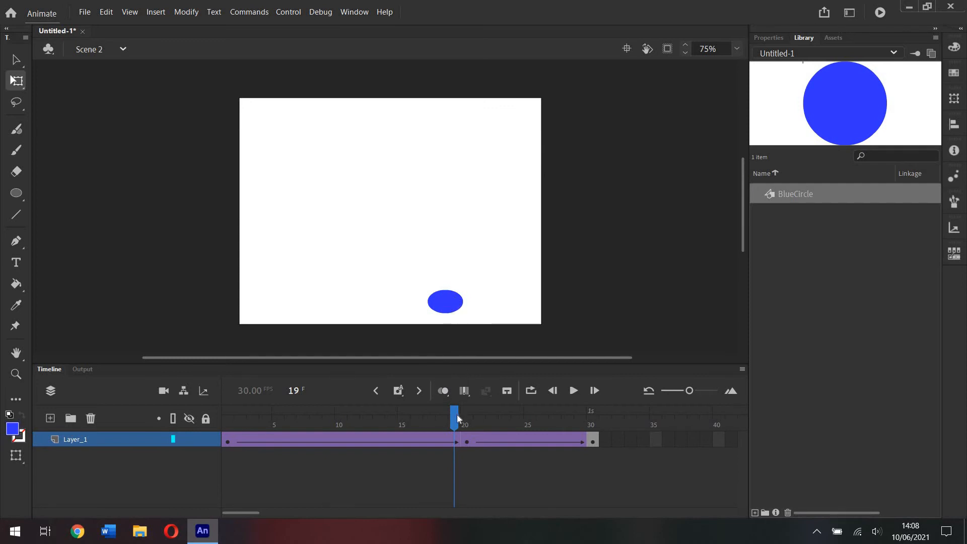
pyautogui.moveTo(458, 415); pyautogui.dragTo(204, 425)
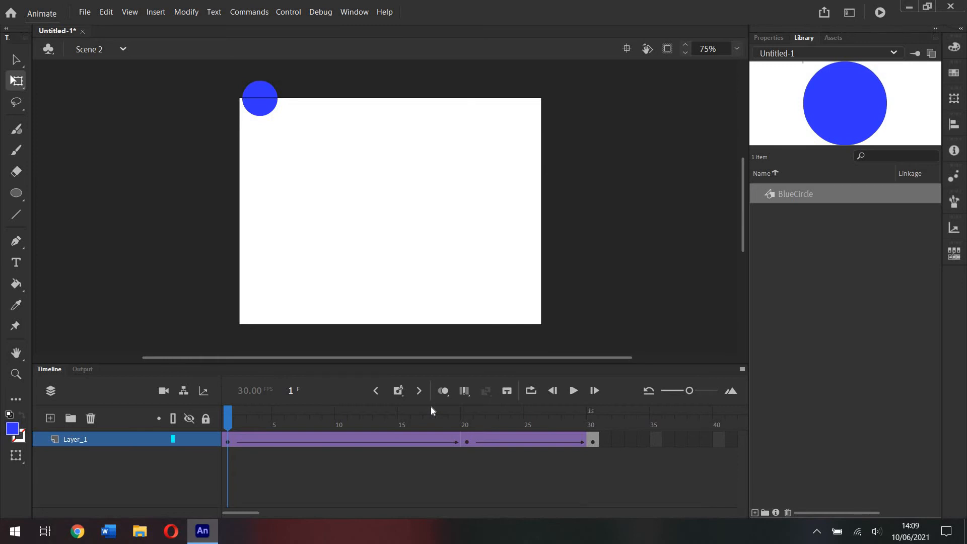
# Check the squashed circle at keyframe 20, replay the motion and return to frame 1.
pyautogui.click(467, 440)
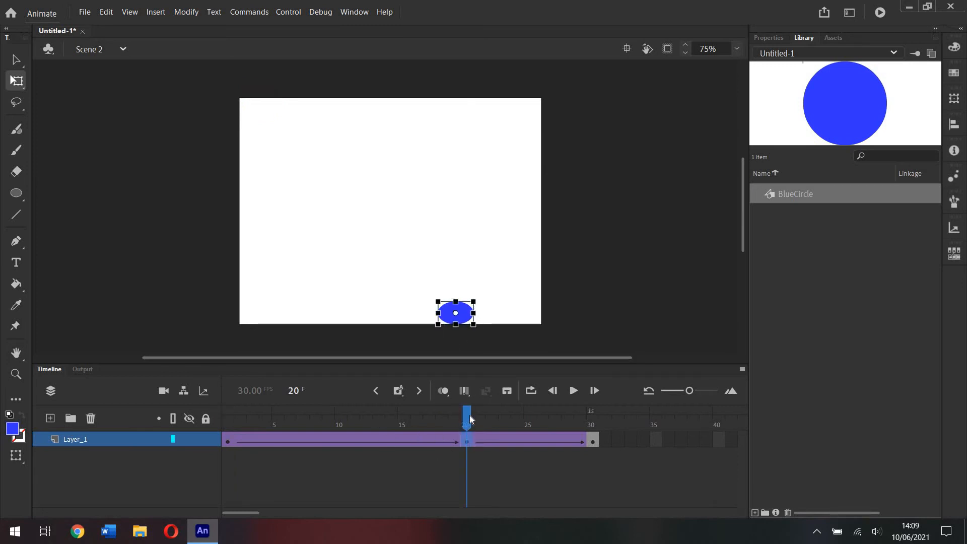
pyautogui.moveTo(443, 415)
pyautogui.mouseDown()
pyautogui.moveTo(229, 418)
pyautogui.moveTo(611, 425)
pyautogui.moveTo(454, 424)
pyautogui.mouseUp()
pyautogui.moveTo(282, 423); pyautogui.dragTo(227, 421)
pyautogui.press('Return')
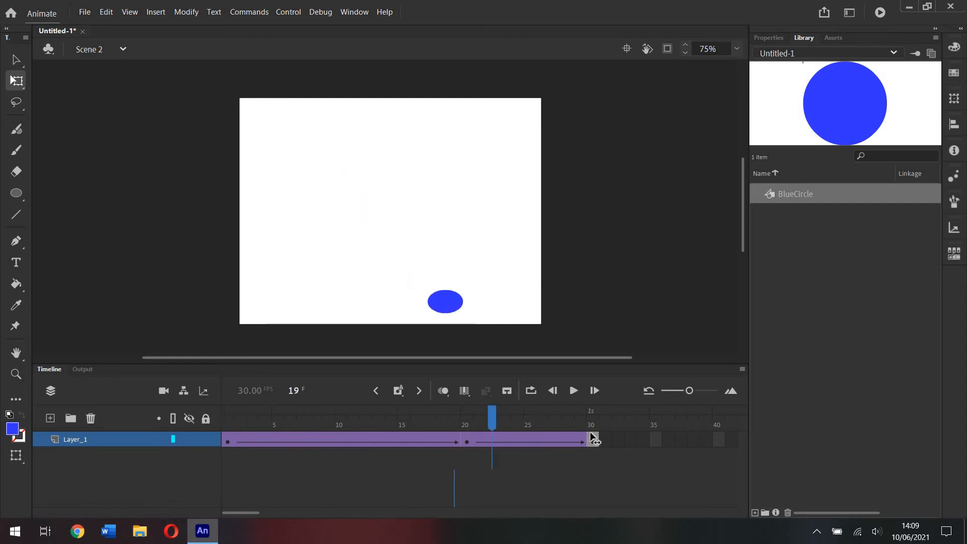
pyautogui.click(229, 442)
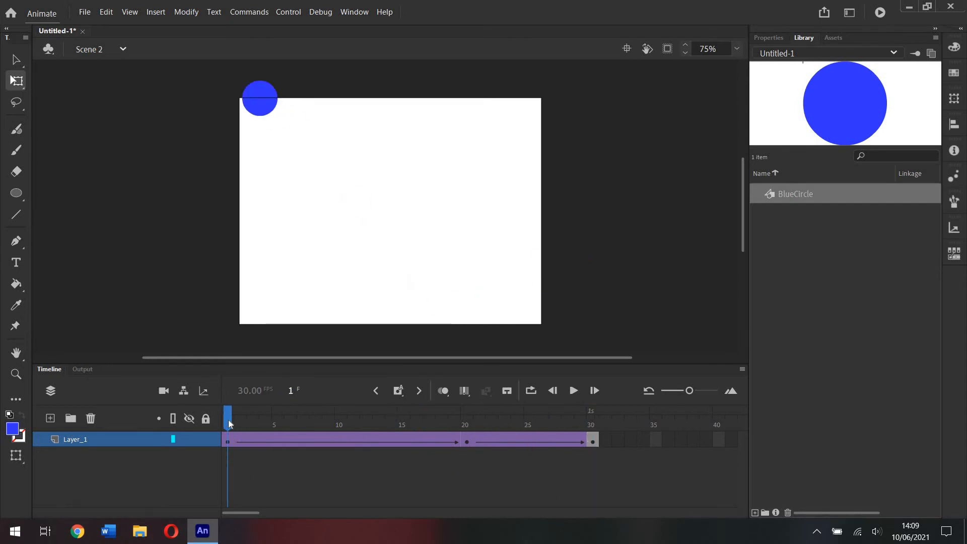
pyautogui.moveTo(228, 424)
pyautogui.mouseDown()
pyautogui.moveTo(462, 425)
pyautogui.moveTo(228, 425)
pyautogui.mouseUp()
# Select the circle at frame 1 with the Selection tool and open the ease effect choices in its frame's tweening properties.
pyautogui.click(16, 60)
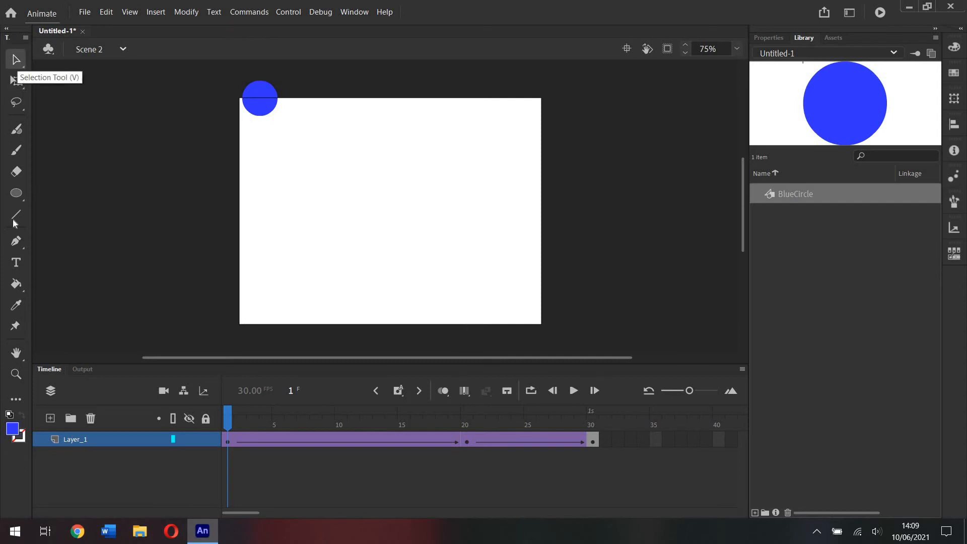
pyautogui.click(259, 86)
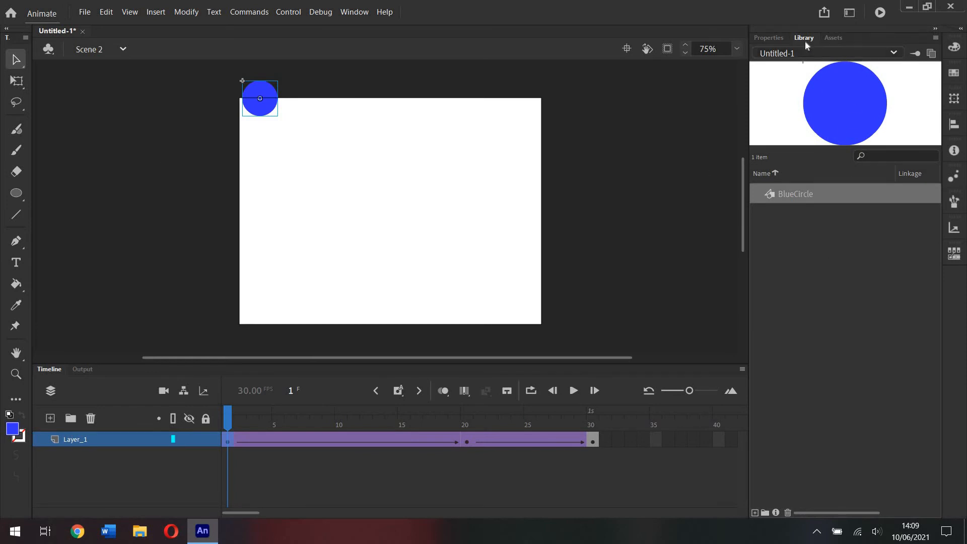
pyautogui.click(772, 37)
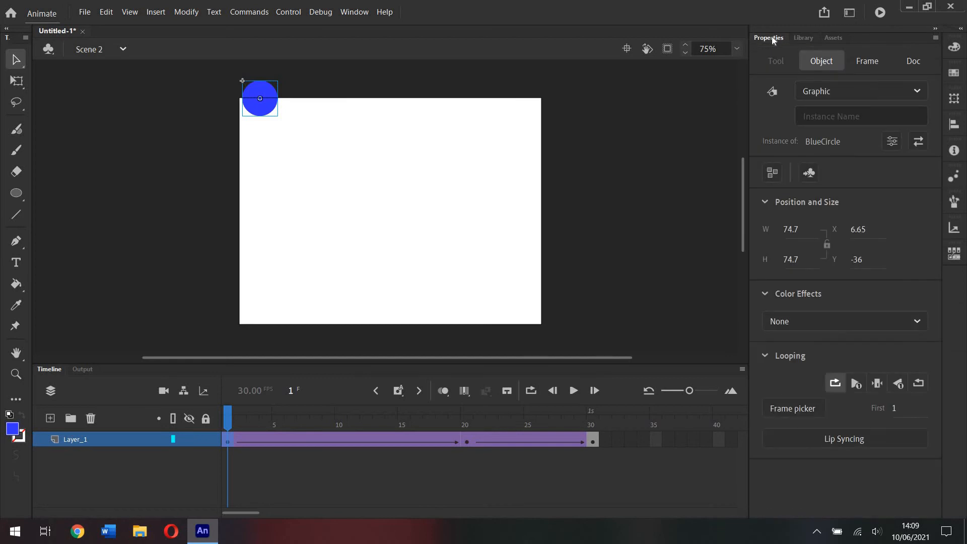
pyautogui.click(869, 61)
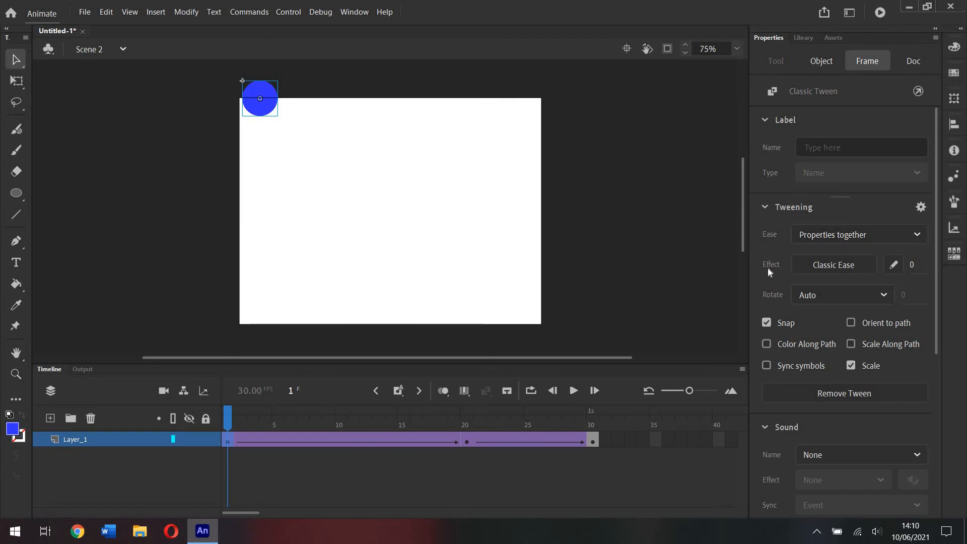
pyautogui.click(836, 267)
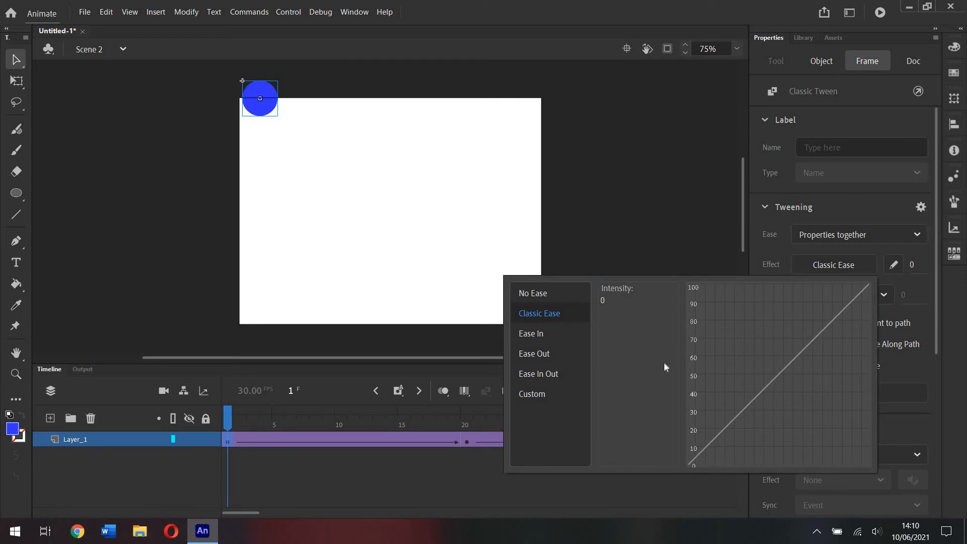
# Compare the Ease In preset curves, including Cubic, Back and Bounce, and apply Circ Ease-In to the first tween.
pyautogui.click(532, 334)
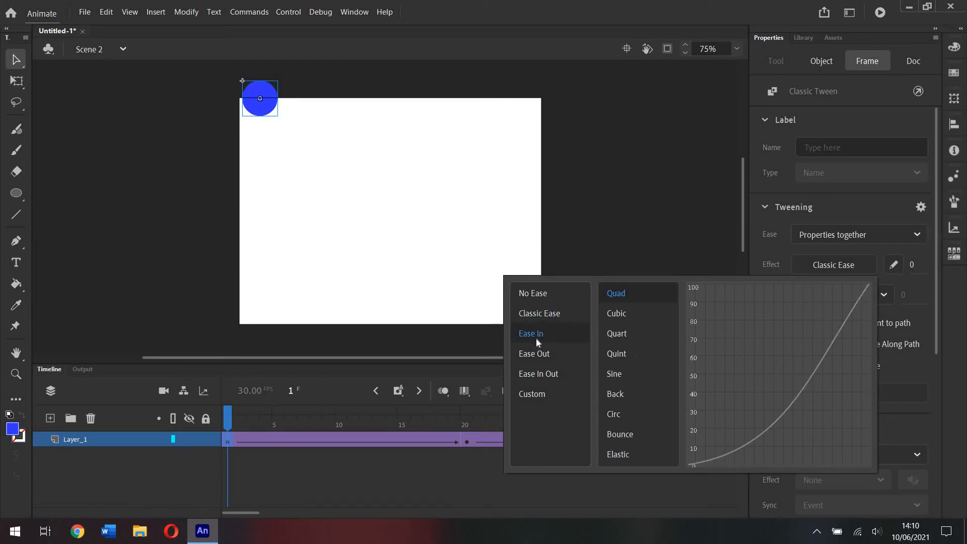
pyautogui.click(619, 334)
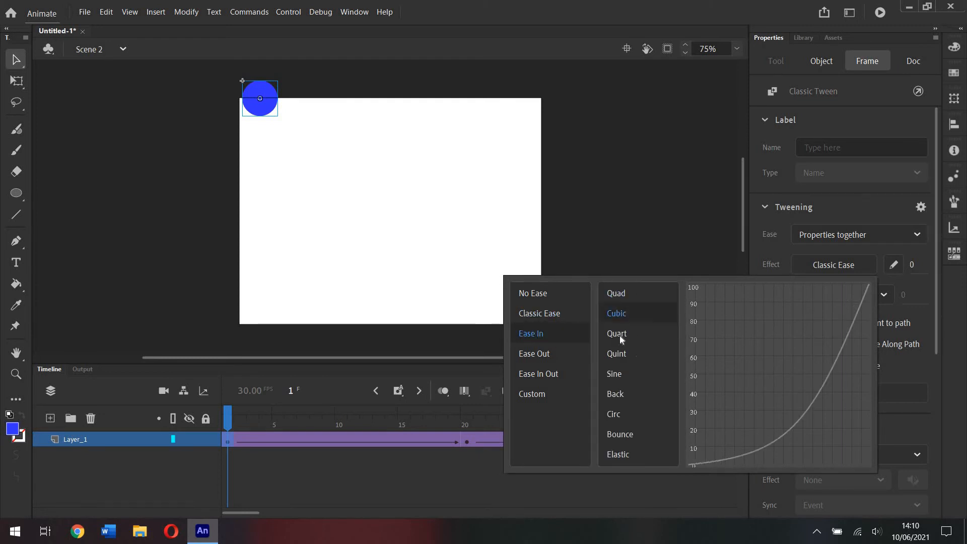
pyautogui.click(618, 355)
pyautogui.click(621, 378)
pyautogui.click(621, 395)
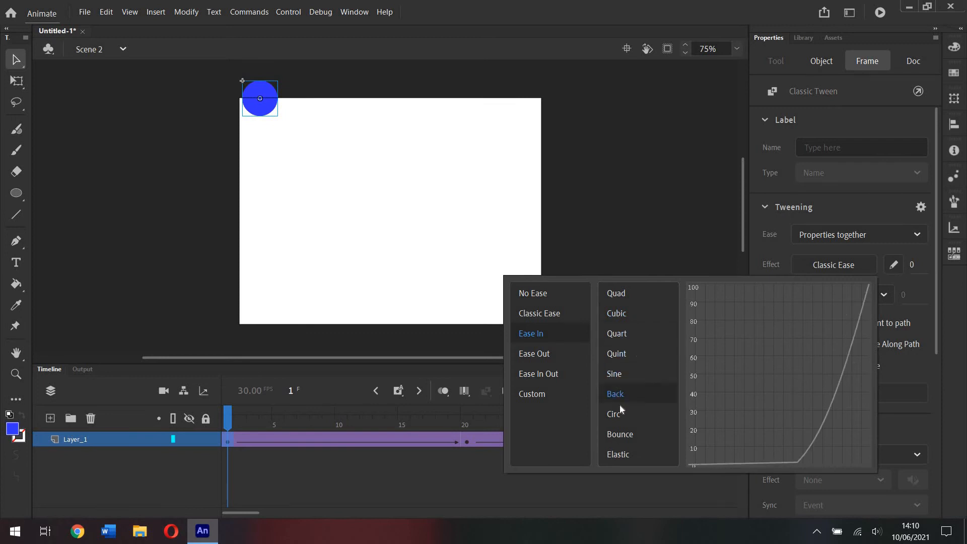
pyautogui.click(619, 414)
pyautogui.click(619, 433)
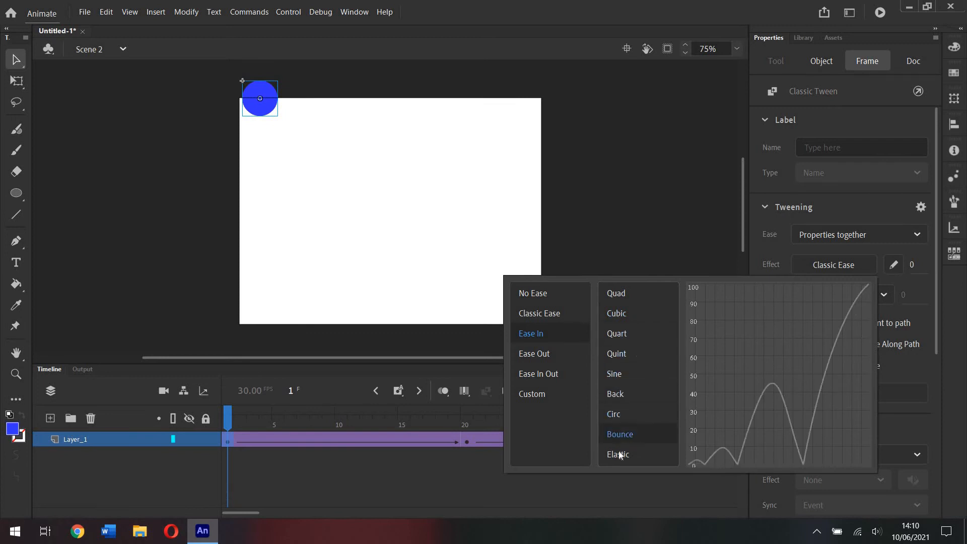
pyautogui.click(622, 415)
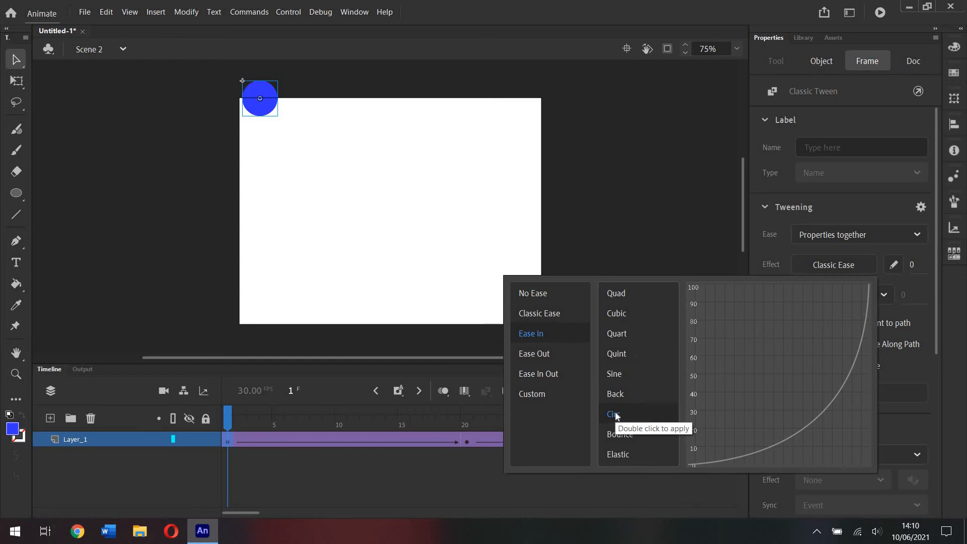
pyautogui.doubleClick(616, 415)
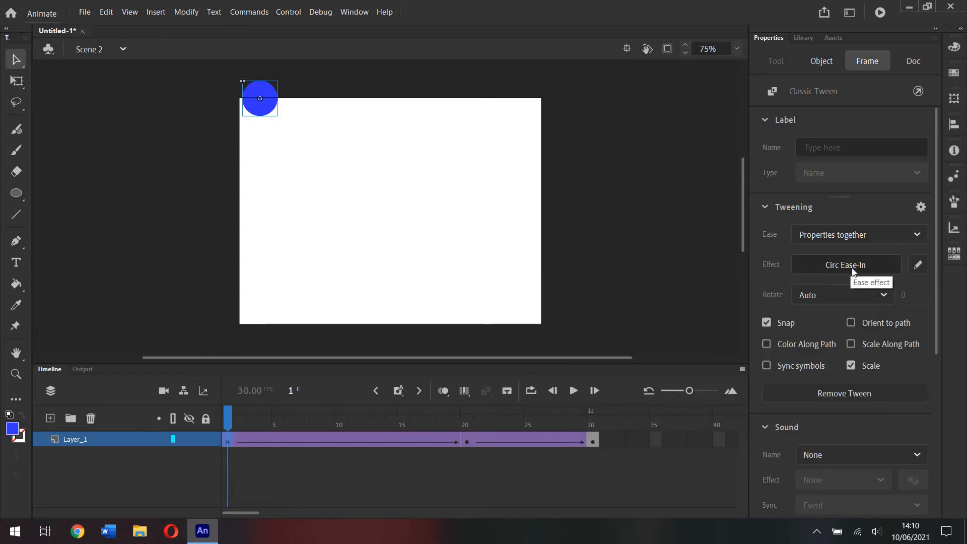
# Play the animation to check the first tween's easing, and return to frame 1 with the circle deselected.
pyautogui.click(573, 391)
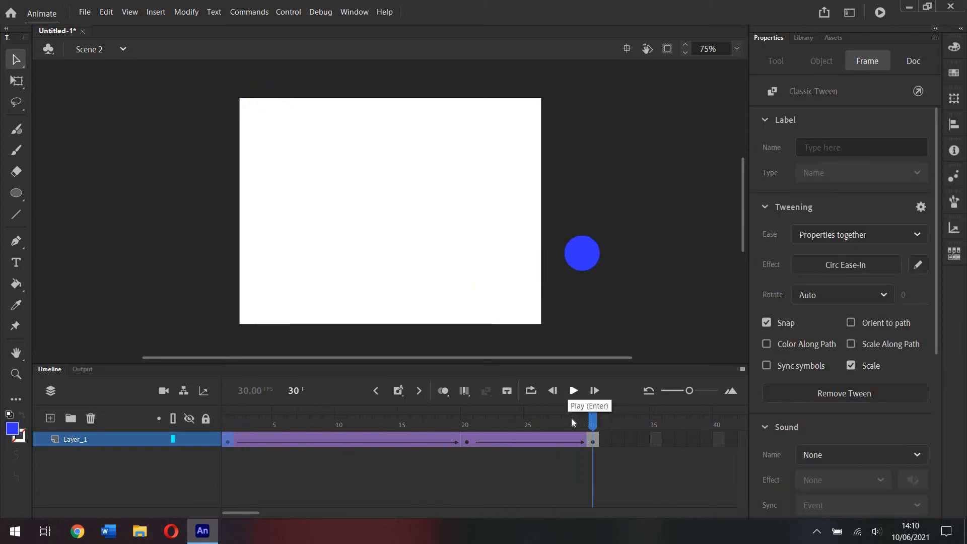
pyautogui.moveTo(579, 428); pyautogui.dragTo(225, 418)
pyautogui.click(246, 144)
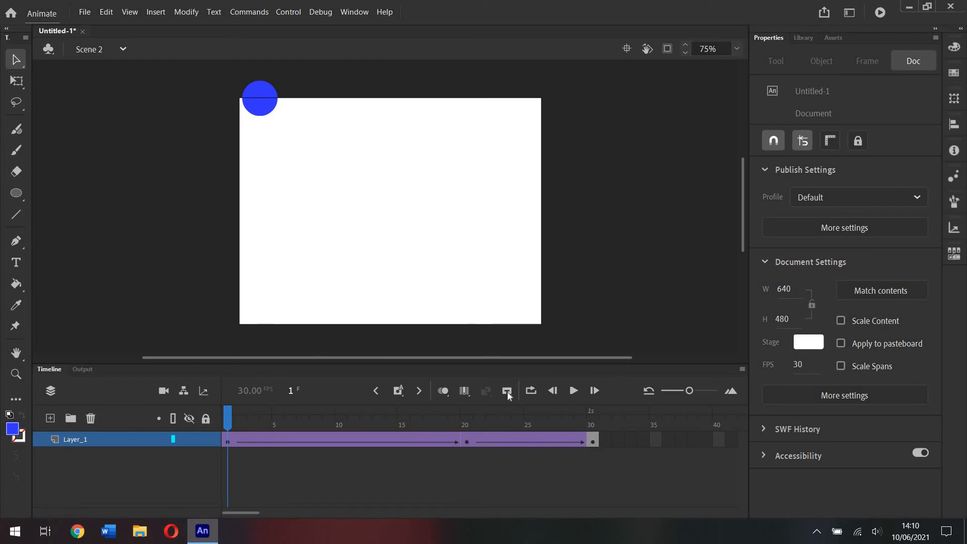
# Select keyframe 20, compare the Ease Out preset curves, including Elastic and Circ, and apply Sine Ease-Out to the second tween.
pyautogui.click(528, 439)
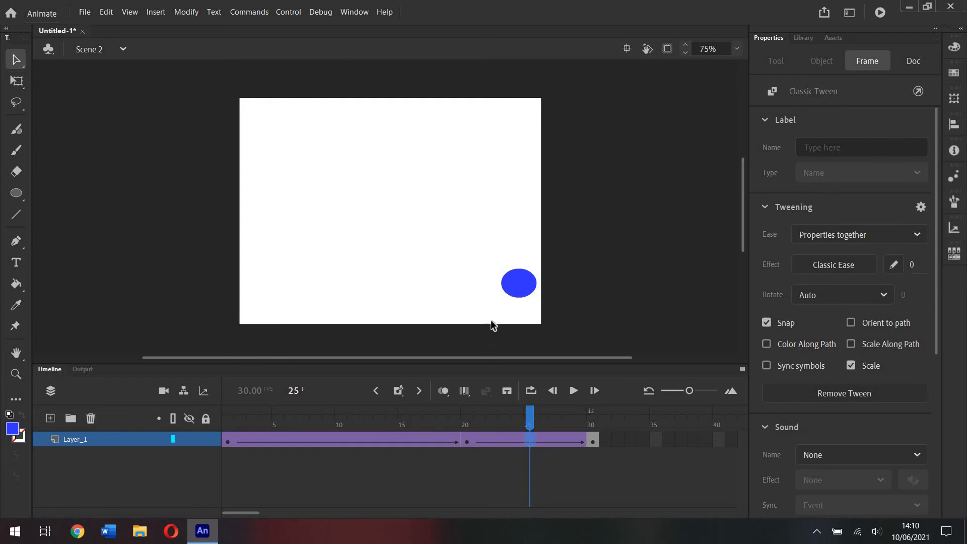
pyautogui.click(538, 286)
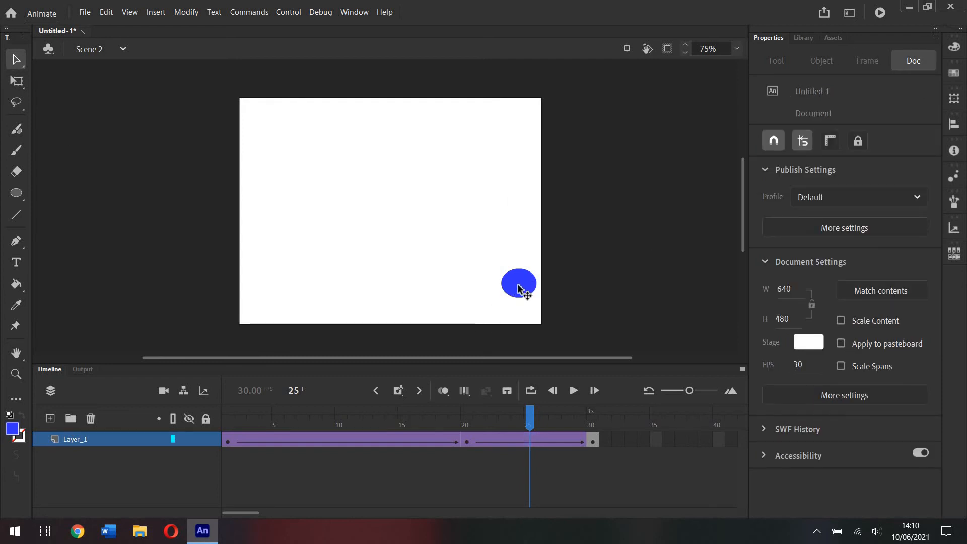
pyautogui.click(471, 442)
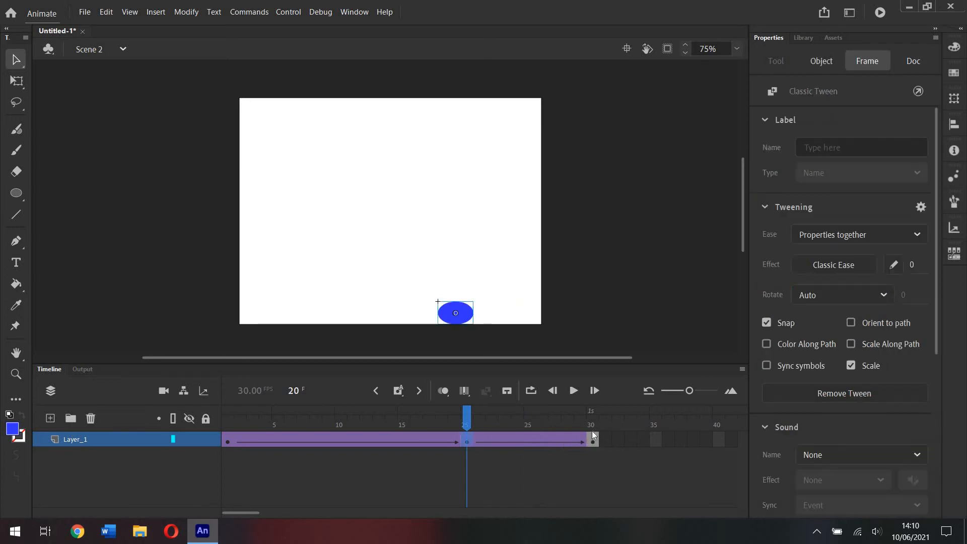
pyautogui.click(839, 268)
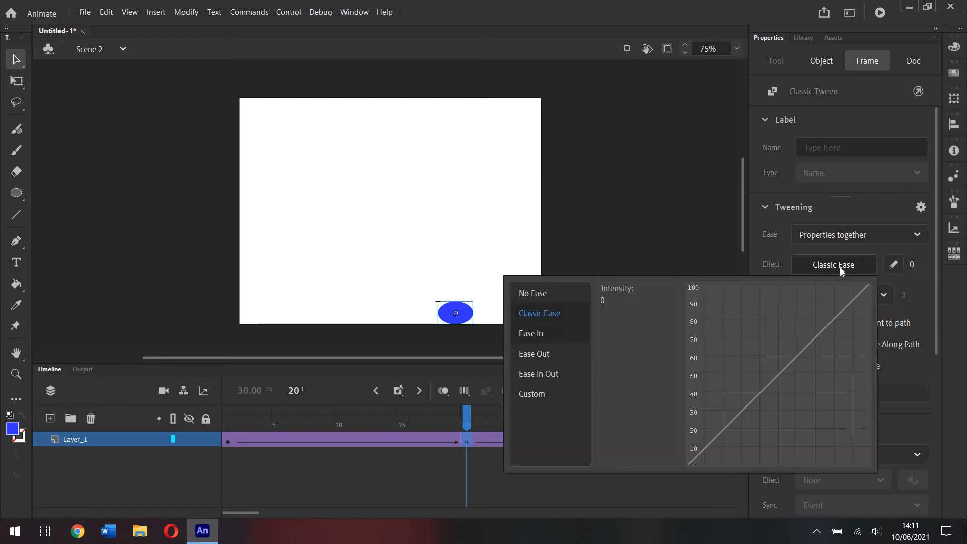
pyautogui.click(528, 354)
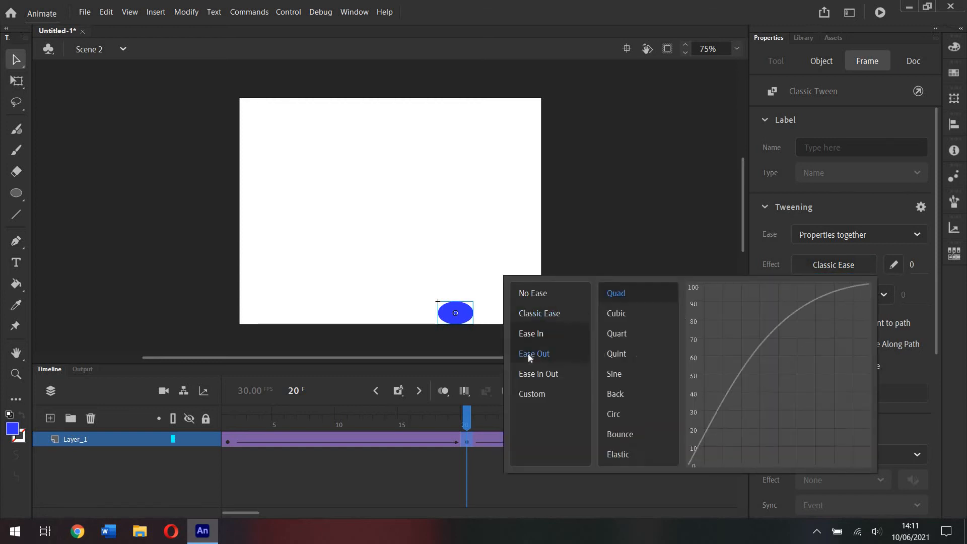
pyautogui.click(609, 455)
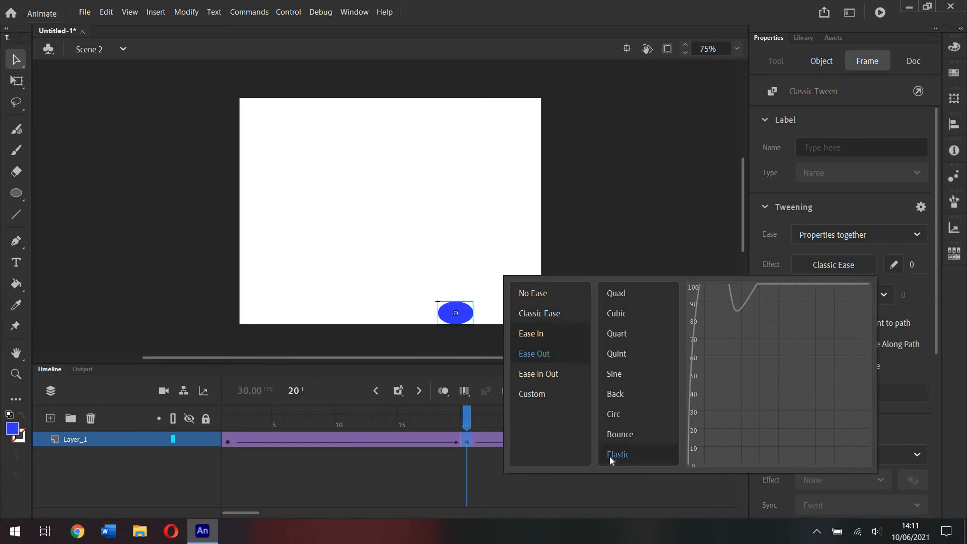
pyautogui.click(623, 412)
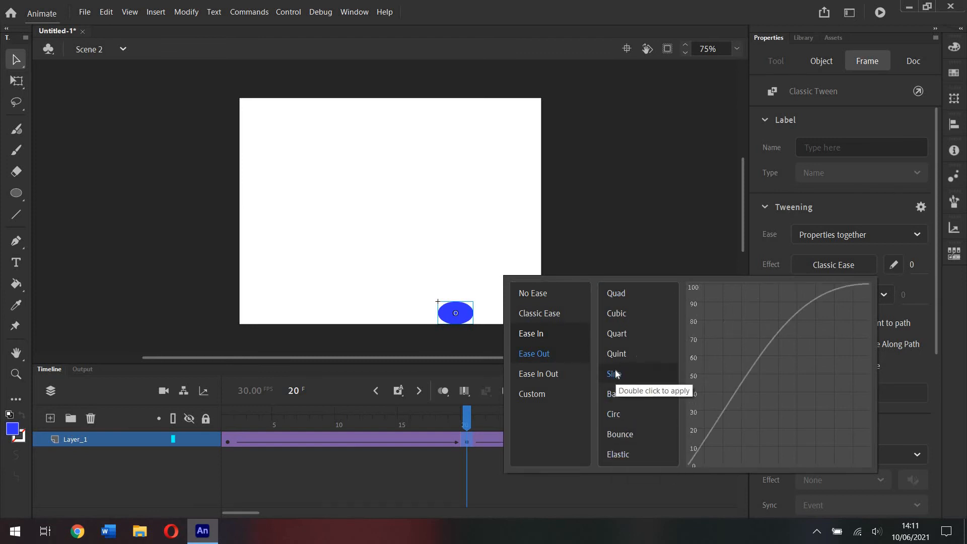
pyautogui.doubleClick(615, 373)
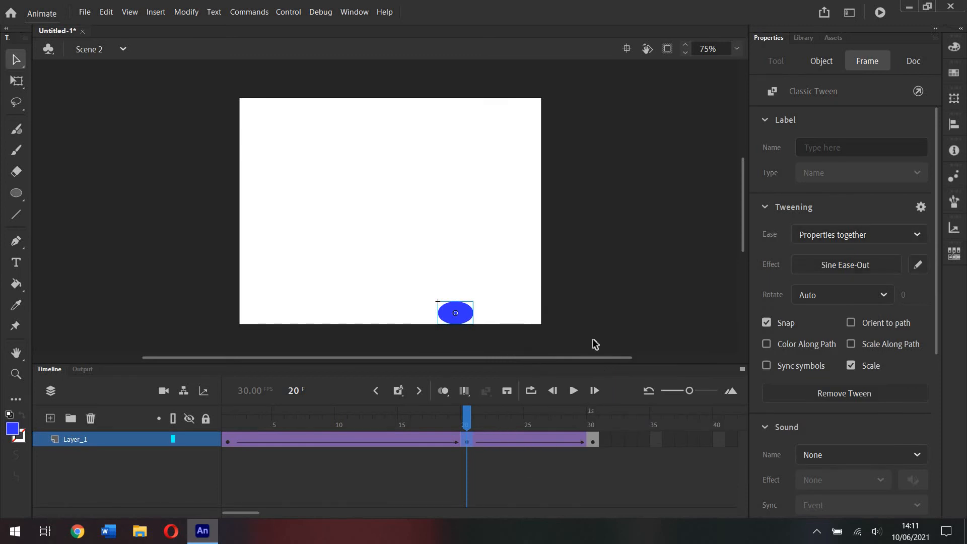
# Check the ease effects at keyframes 1 and 20, and play the animation from frame 1.
pyautogui.click(231, 437)
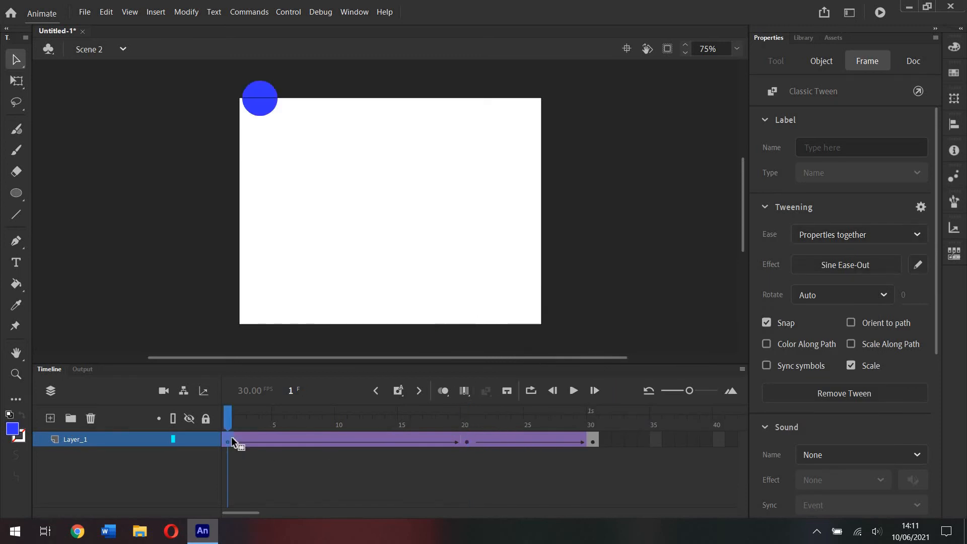
pyautogui.click(466, 439)
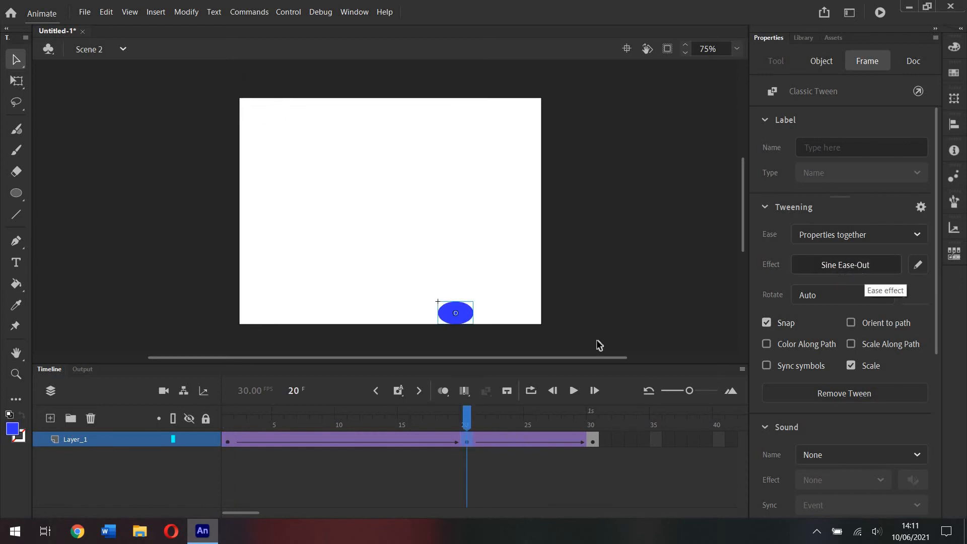
pyautogui.moveTo(460, 418); pyautogui.dragTo(290, 418)
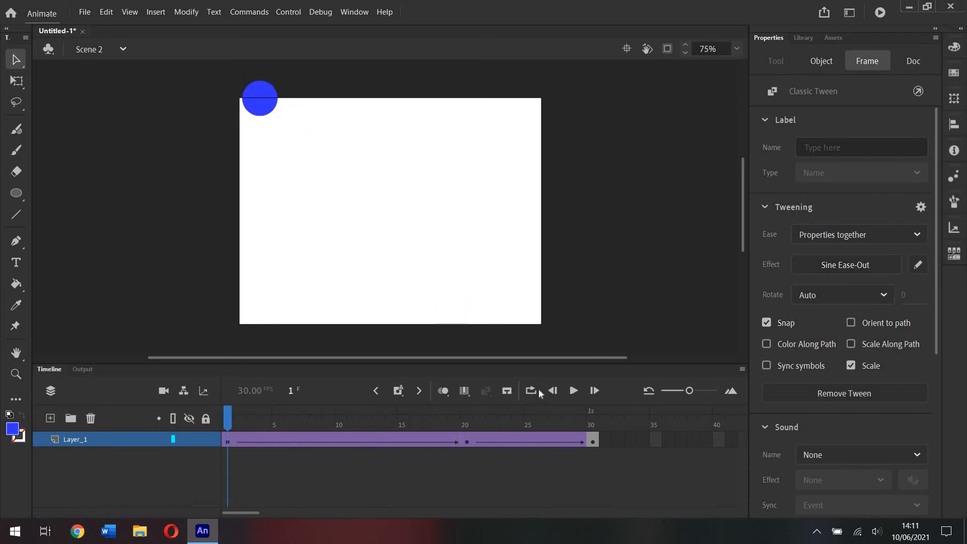
pyautogui.click(575, 390)
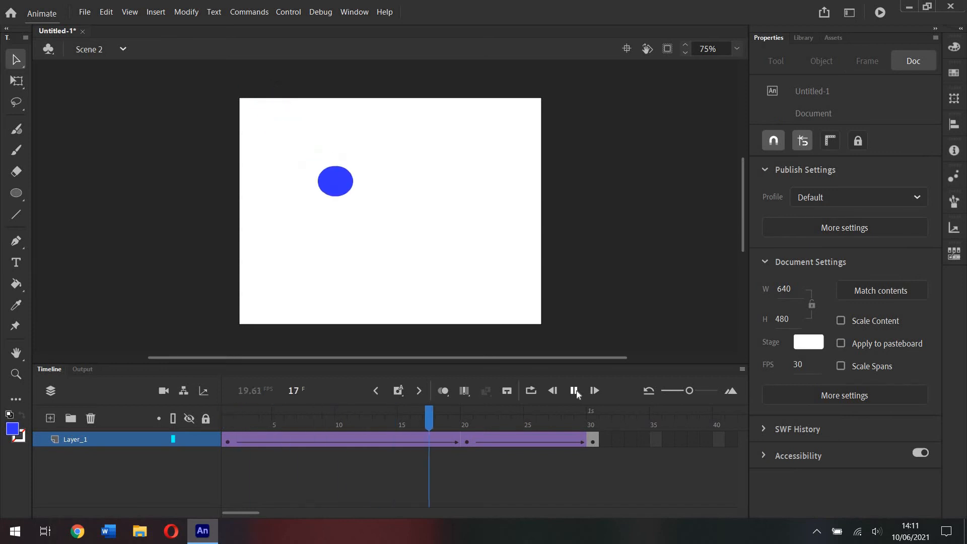
# Rewind to frame 1, replay the eased motion, and scrub through both tweens up to frame 30.
pyautogui.moveTo(592, 419); pyautogui.dragTo(265, 420)
pyautogui.click(223, 419)
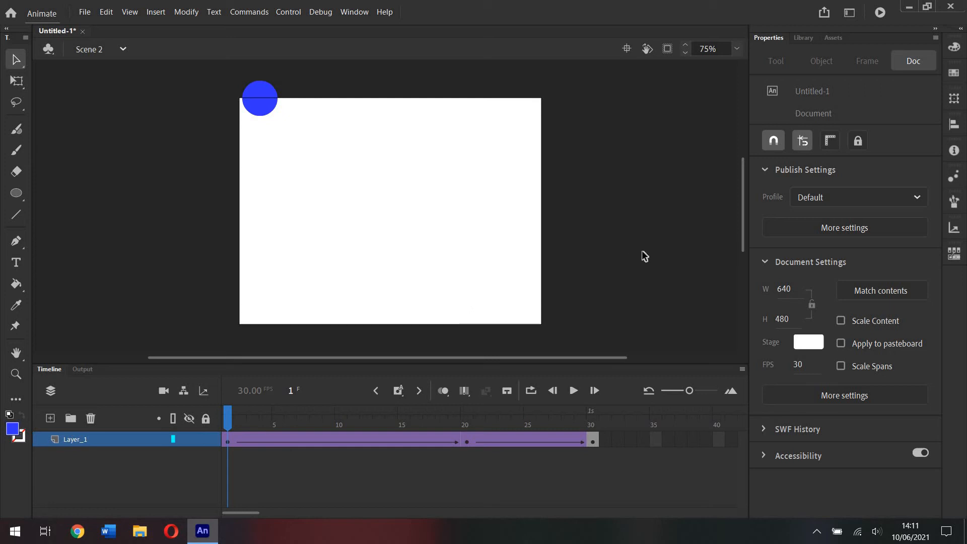
pyautogui.click(573, 391)
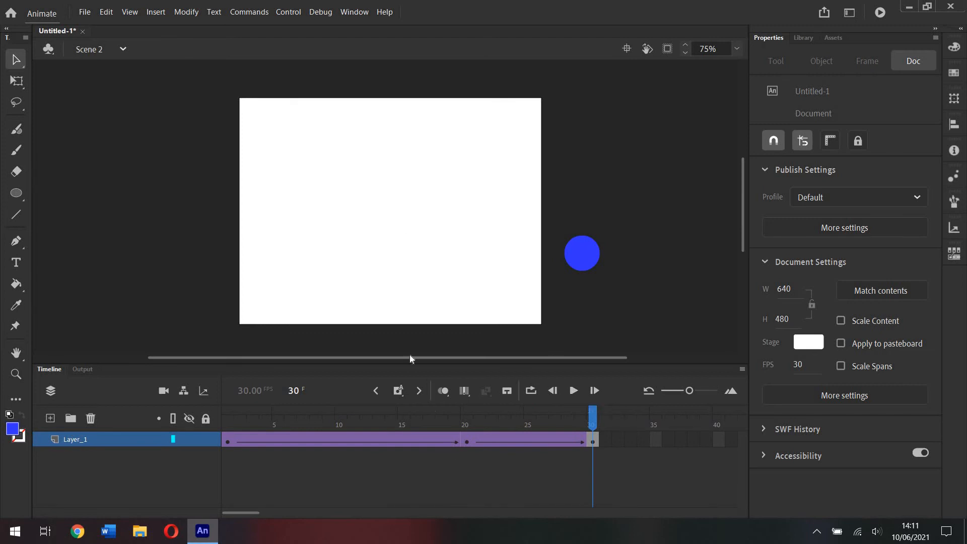
pyautogui.moveTo(592, 422); pyautogui.dragTo(218, 420)
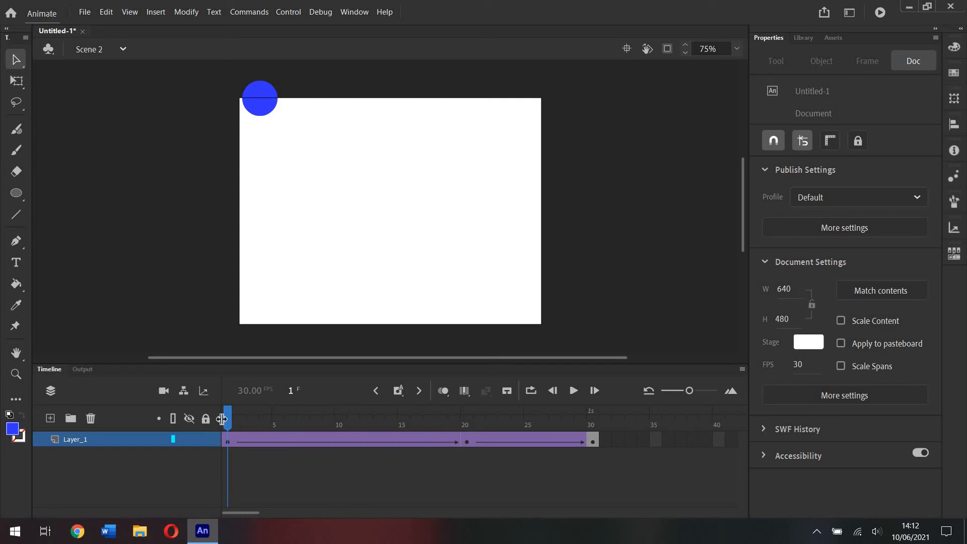
pyautogui.moveTo(228, 426); pyautogui.dragTo(627, 431)
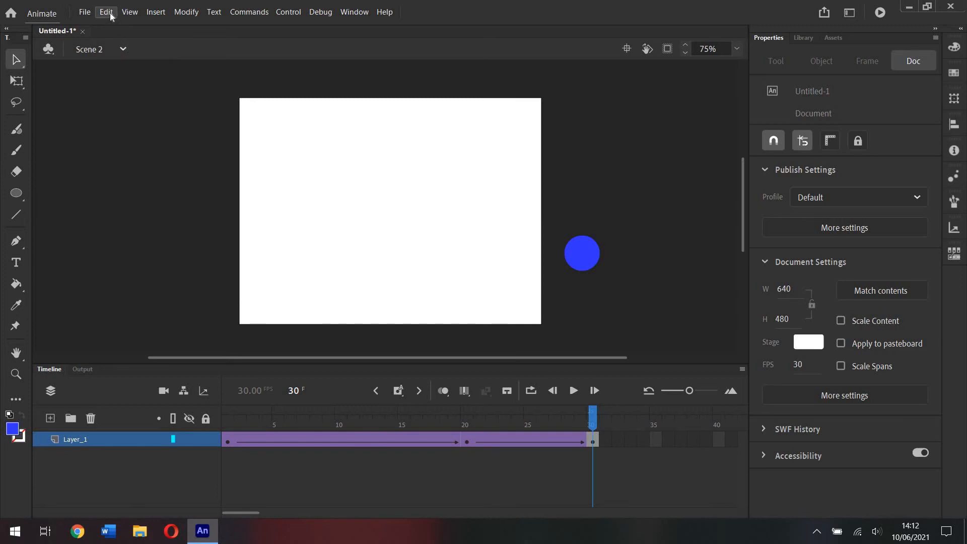
# Insert a new scene and draw a circle about 79 px wide on the pasteboard beside the stage with the Oval tool.
pyautogui.click(165, 14)
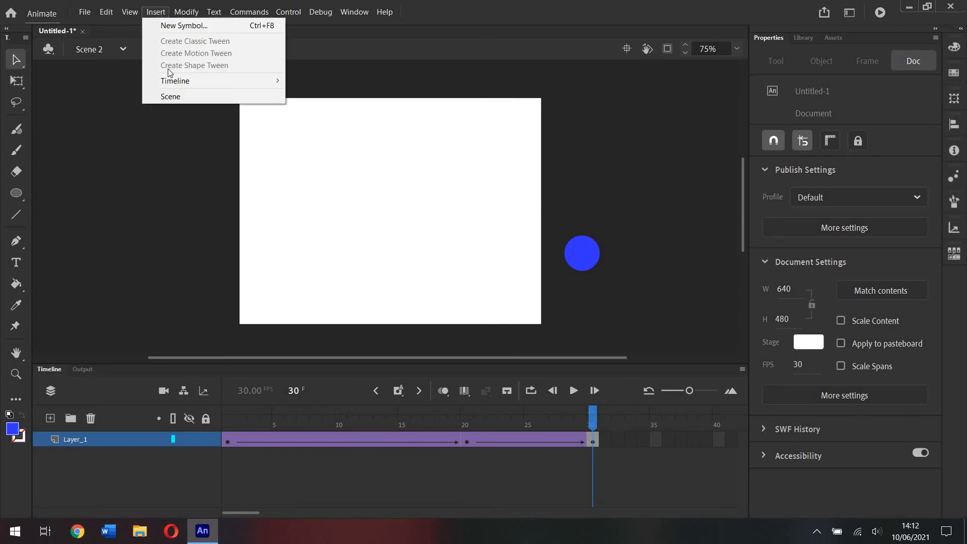
pyautogui.click(171, 96)
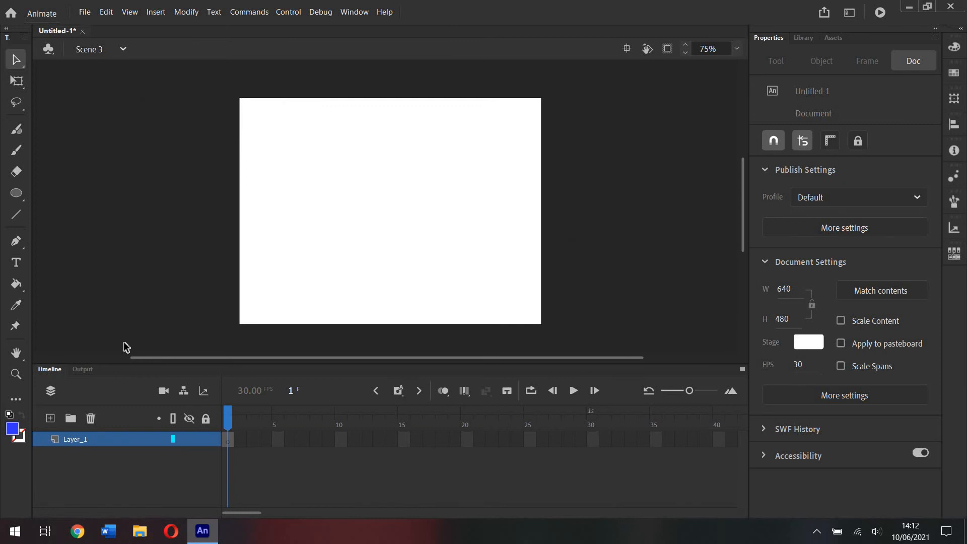
pyautogui.click(16, 193)
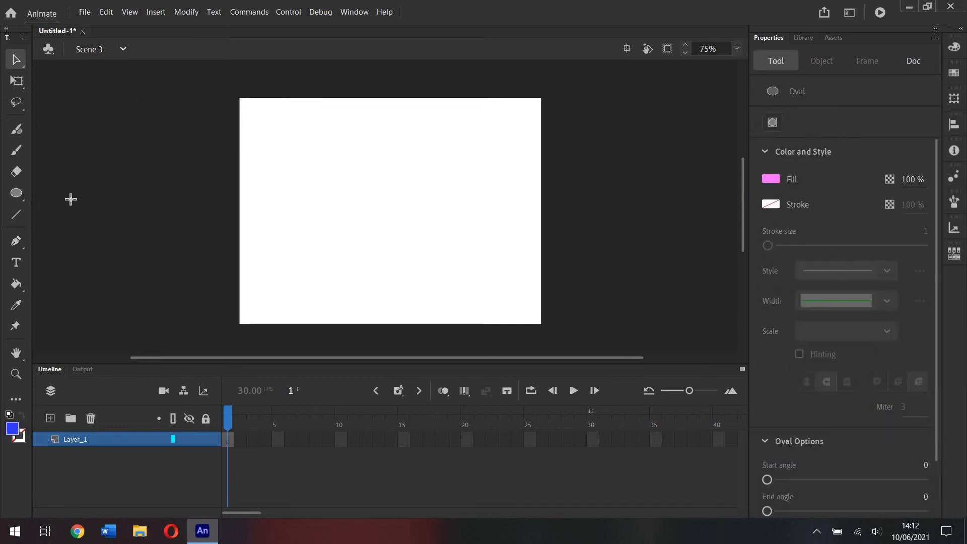
pyautogui.moveTo(89, 184); pyautogui.dragTo(129, 216)
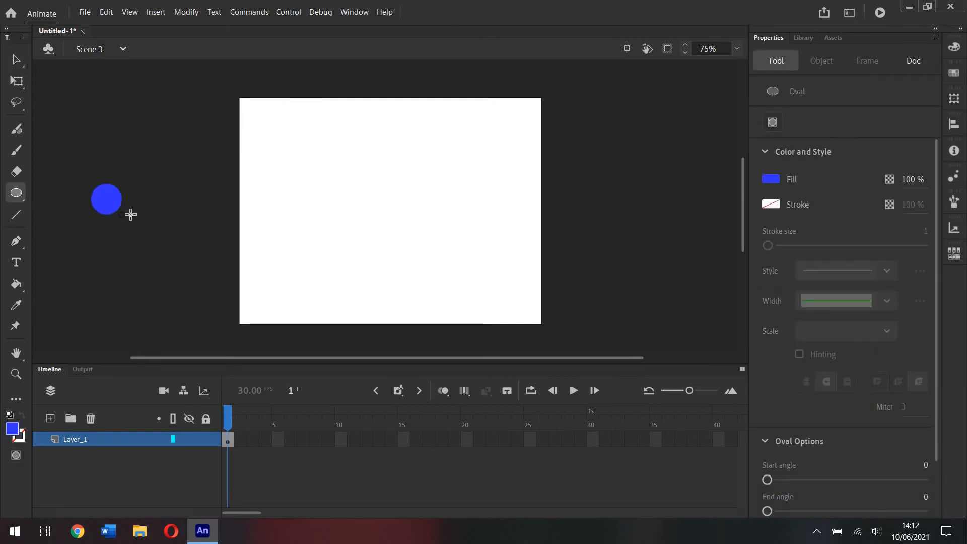
# Change the circle's fill to red and move it just outside the stage's left edge, at about X -87, Y 268.
pyautogui.click(17, 60)
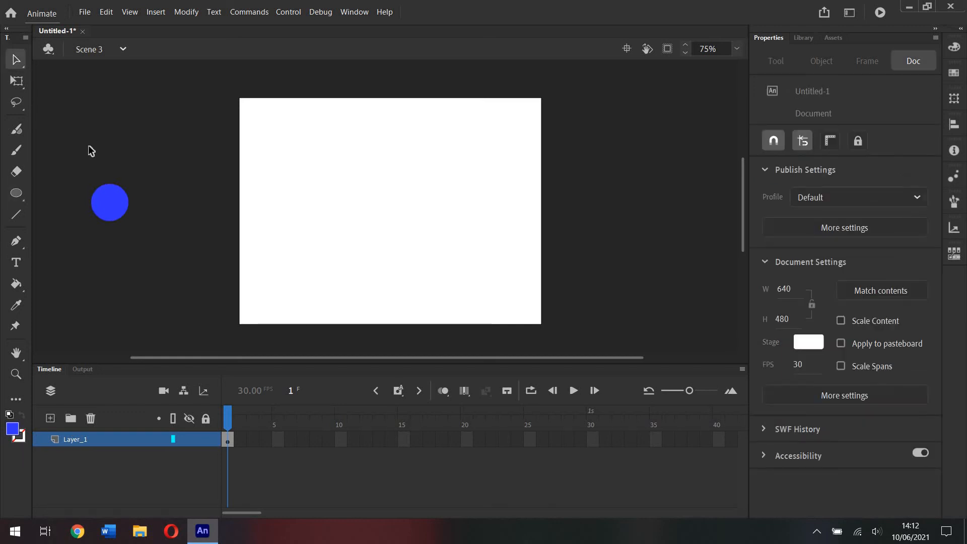
pyautogui.click(110, 216)
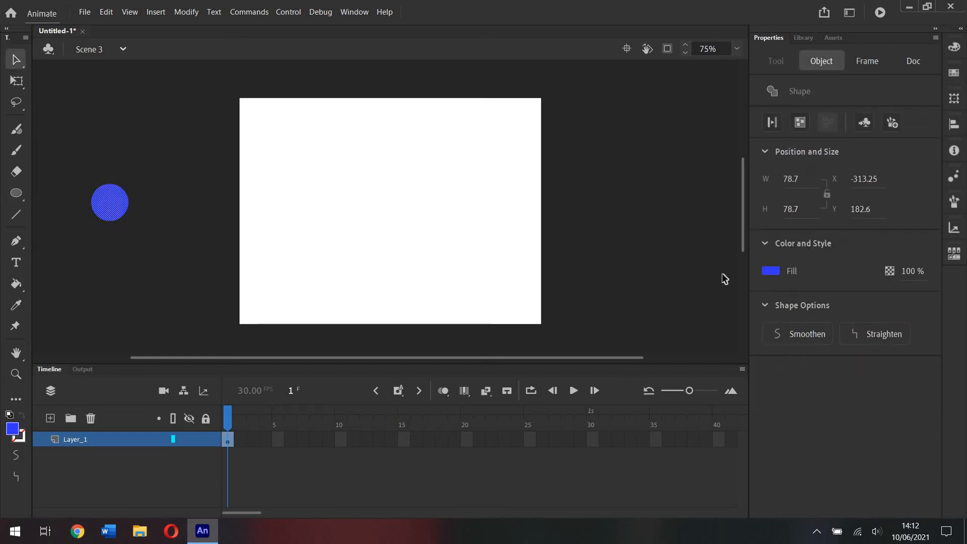
pyautogui.click(771, 271)
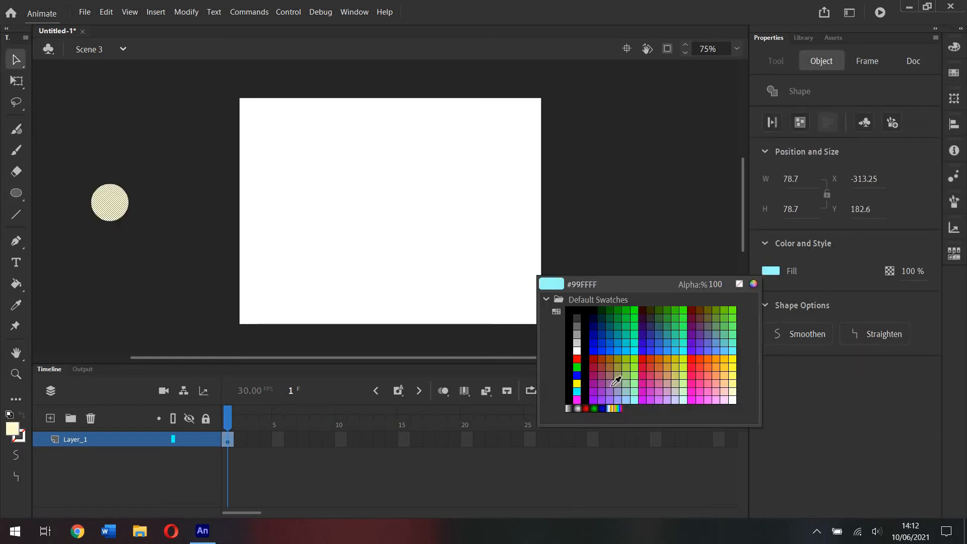
pyautogui.click(643, 358)
pyautogui.click(180, 319)
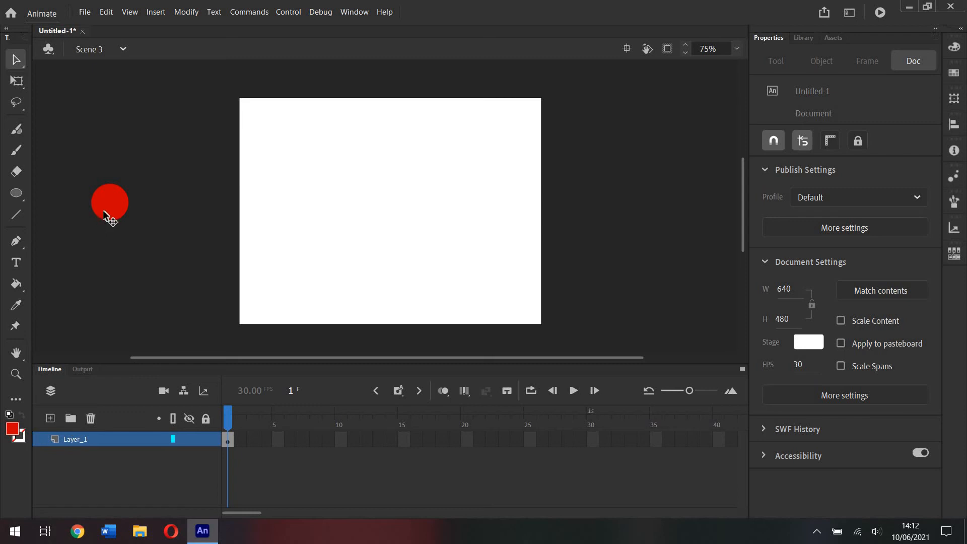
pyautogui.moveTo(108, 217)
pyautogui.mouseDown()
pyautogui.moveTo(204, 315)
pyautogui.moveTo(248, 261)
pyautogui.moveTo(330, 298)
pyautogui.moveTo(419, 257)
pyautogui.moveTo(476, 313)
pyautogui.moveTo(639, 243)
pyautogui.moveTo(171, 259)
pyautogui.moveTo(215, 258)
pyautogui.mouseUp()
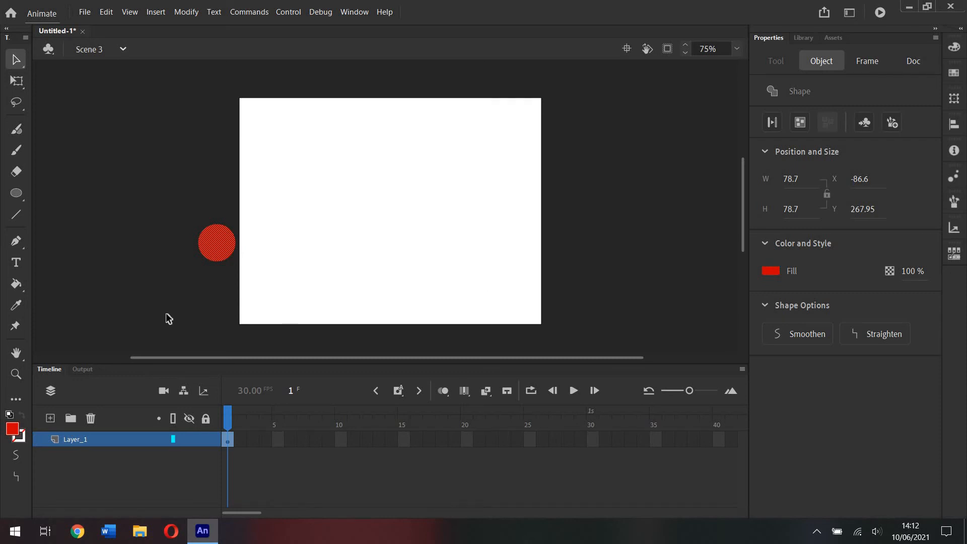
# Convert the red circle to a Graphic symbol named RedCircle.
pyautogui.click(203, 261)
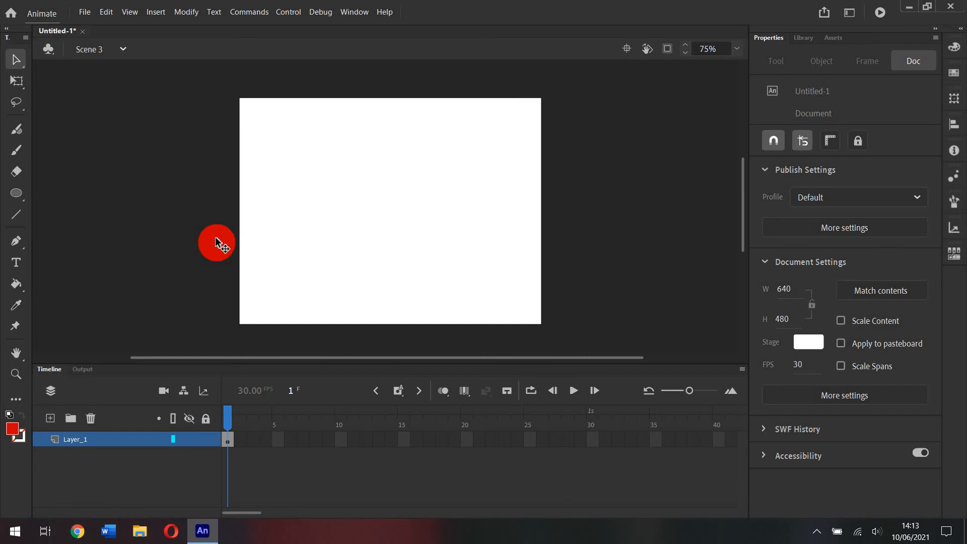
pyautogui.click(216, 242)
pyautogui.click(186, 11)
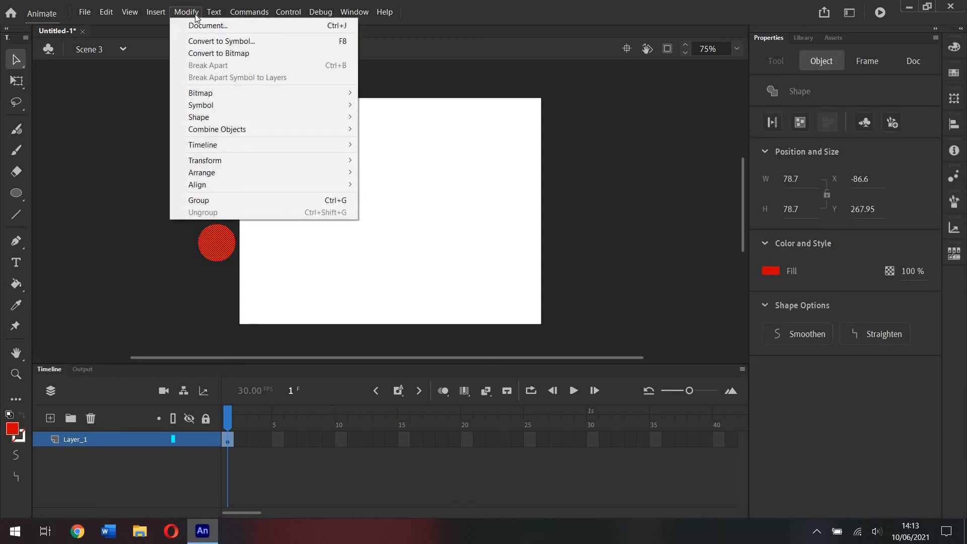
pyautogui.click(209, 44)
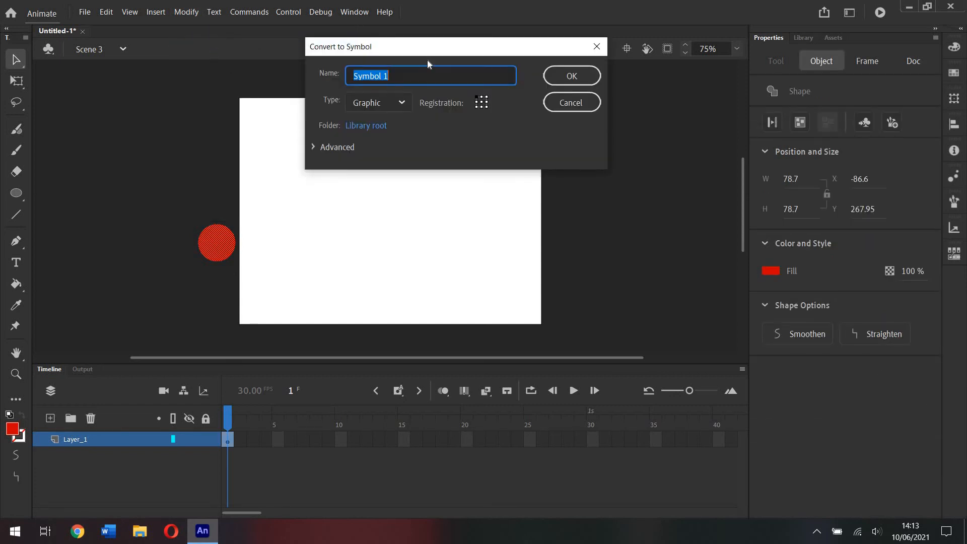
pyautogui.write('RedCircle')
pyautogui.click(569, 76)
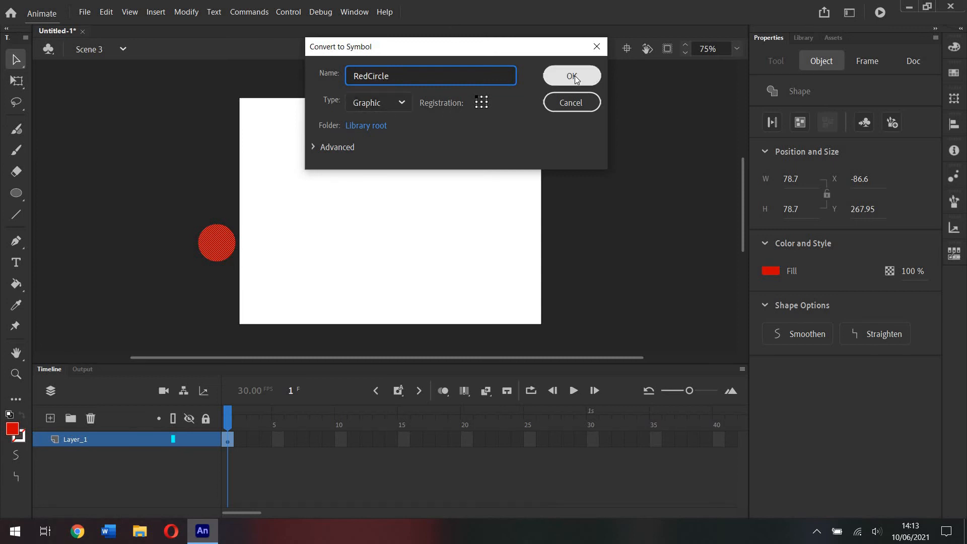
# Preview BlueCircle and RedCircle in the library, then place a second RedCircle instance on the stage and delete it.
pyautogui.click(804, 38)
pyautogui.click(798, 195)
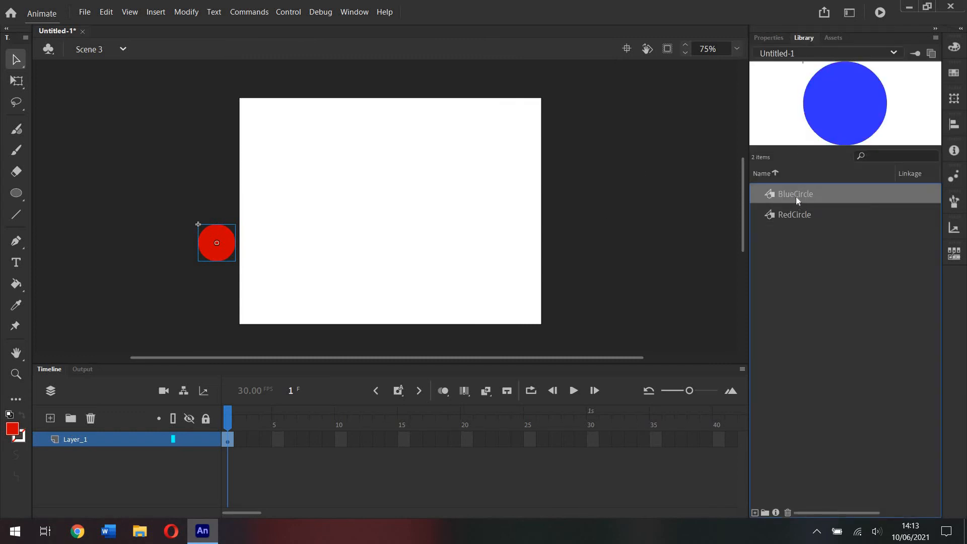
pyautogui.click(784, 215)
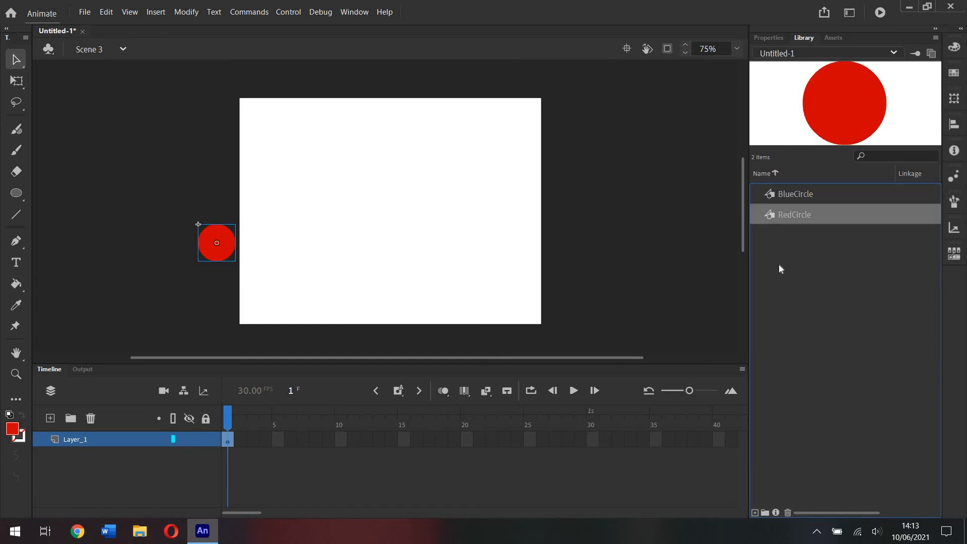
pyautogui.moveTo(797, 215); pyautogui.dragTo(506, 215)
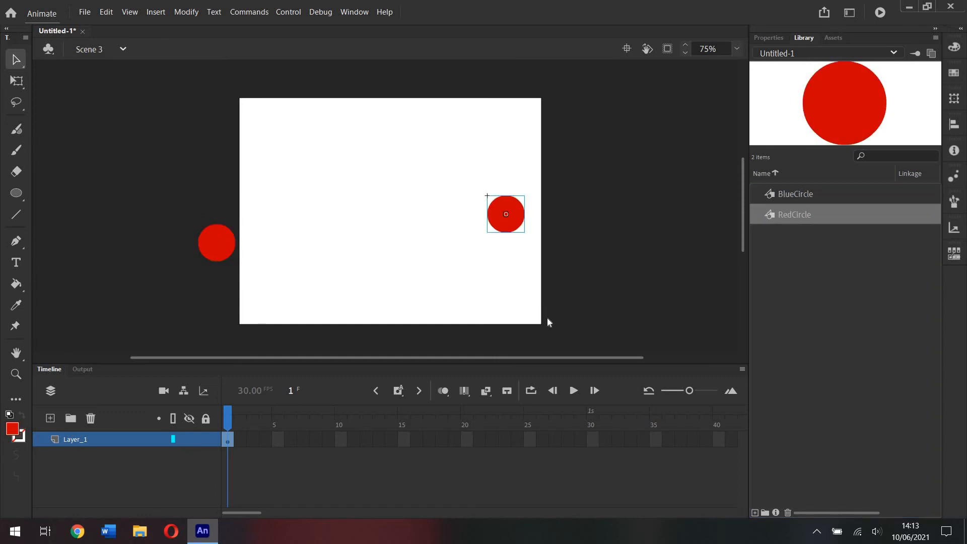
pyautogui.press('Delete')
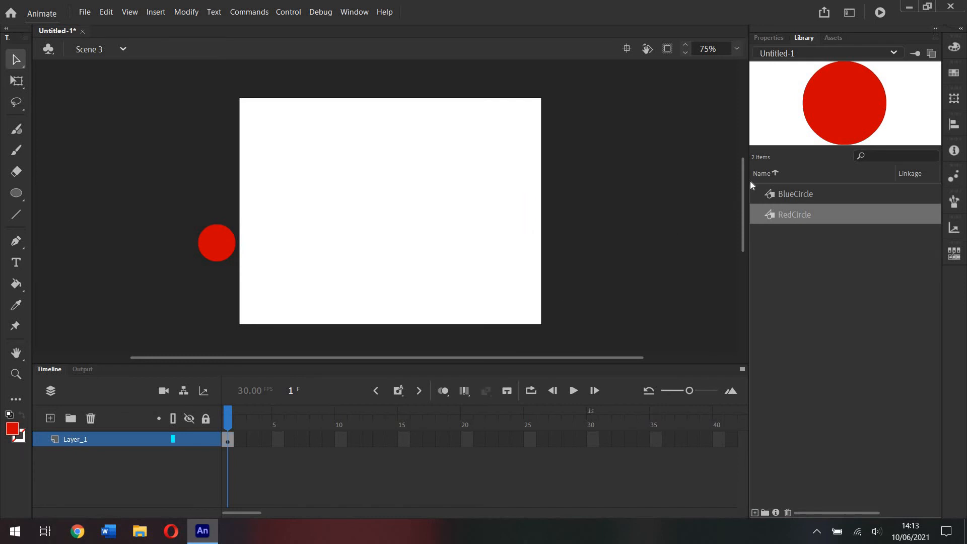
# Place a BlueCircle instance from the library on the Scene 3 stage and delete it.
pyautogui.click(809, 195)
pyautogui.hotkey('ctrl', 'v')
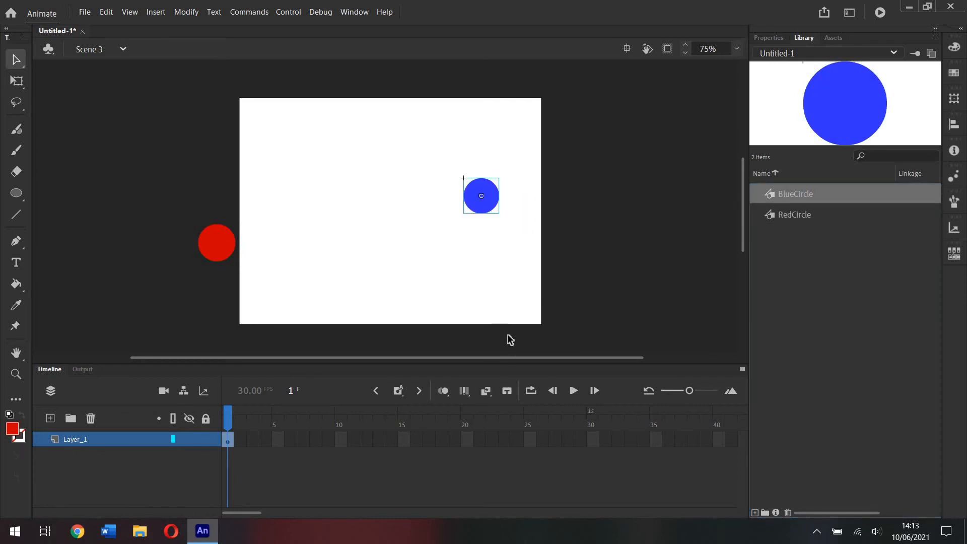
pyautogui.press('Delete')
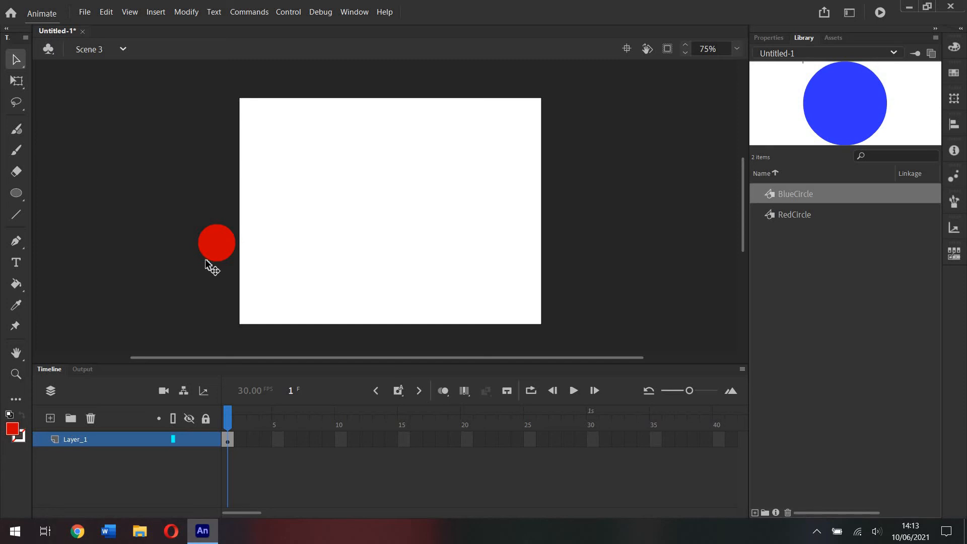
# Create a motion tween for the red circle from frame 1 in Scene 3 and return the playhead to frame 1.
pyautogui.click(227, 436)
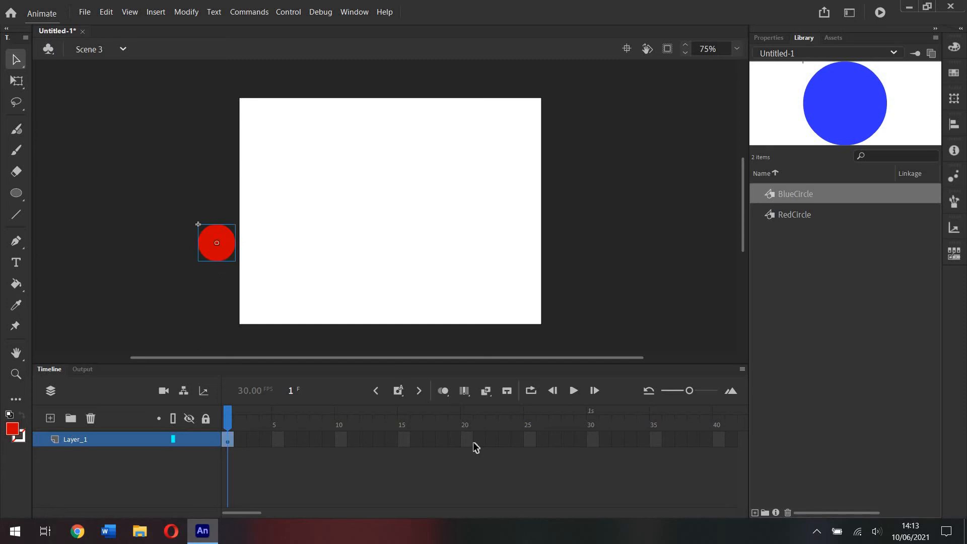
pyautogui.click(485, 390)
pyautogui.click(536, 435)
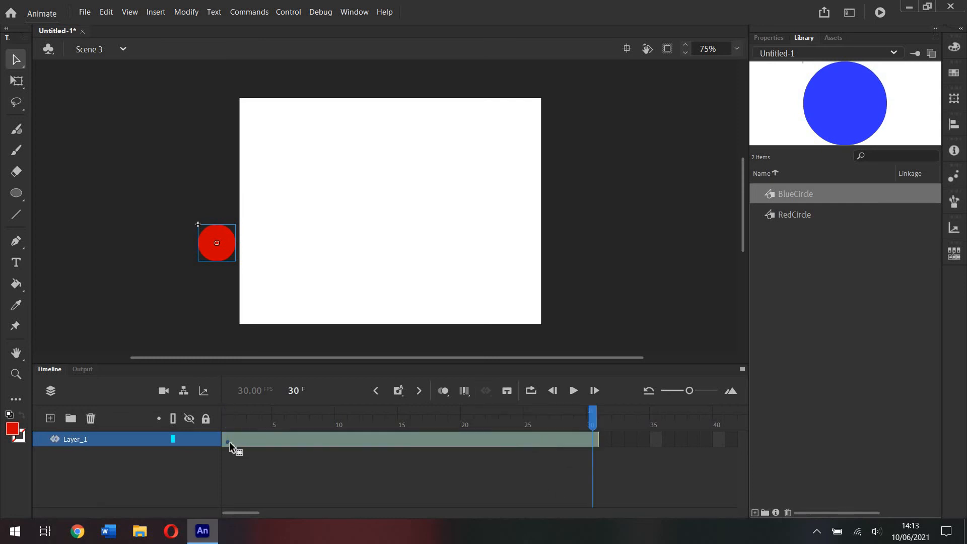
pyautogui.click(515, 472)
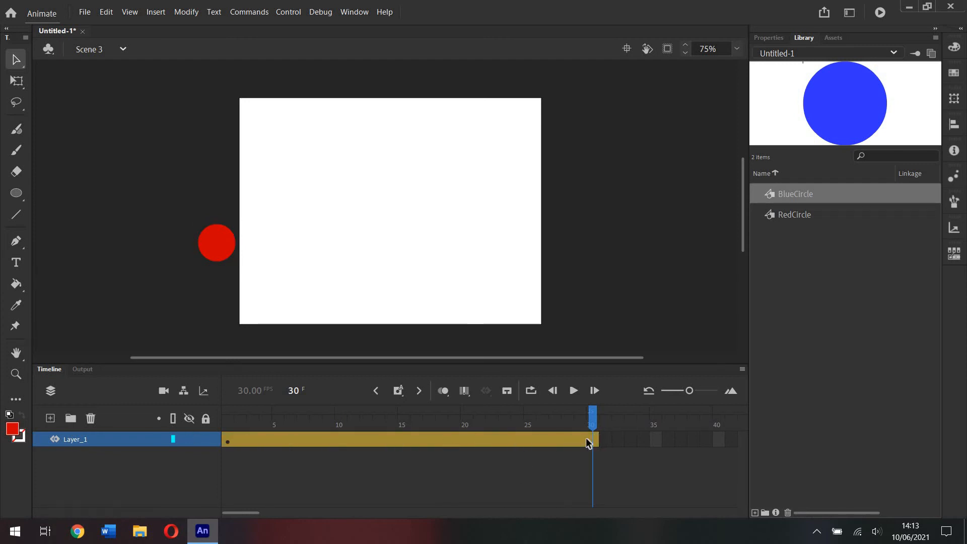
pyautogui.click(554, 423)
pyautogui.moveTo(449, 428); pyautogui.dragTo(228, 437)
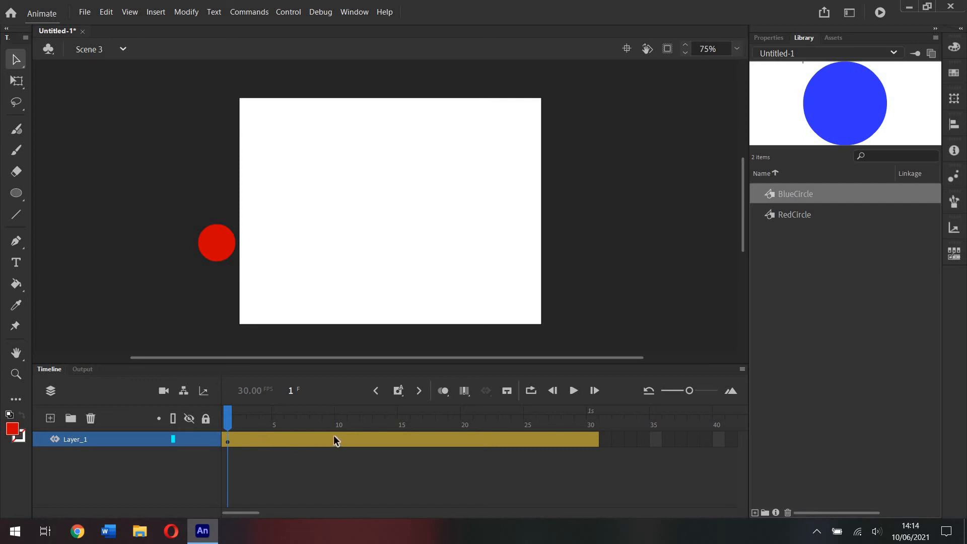
# At frame 5, move the red circle up and onto the stage's left side, and compare its positions at frames 1 and 5.
pyautogui.click(278, 439)
pyautogui.moveTo(233, 254); pyautogui.dragTo(278, 223)
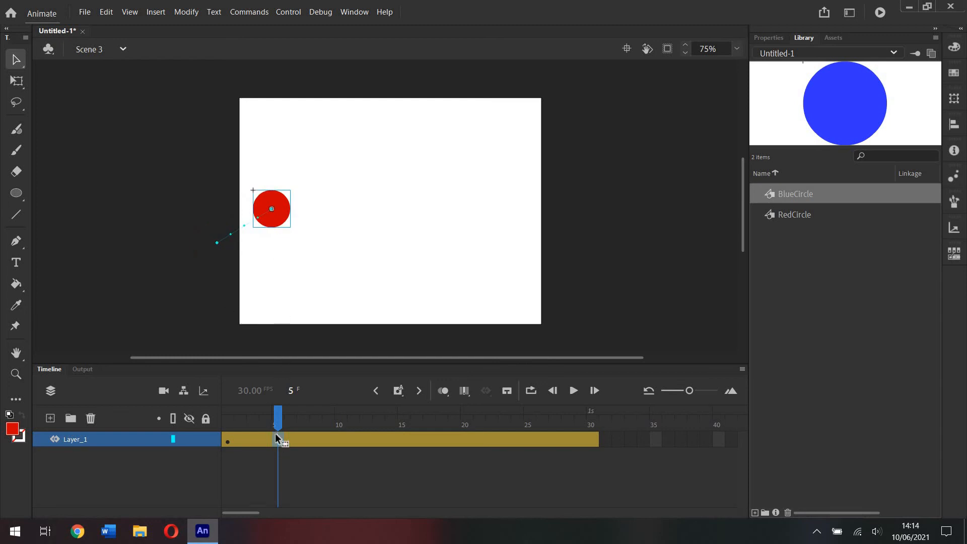
pyautogui.click(226, 423)
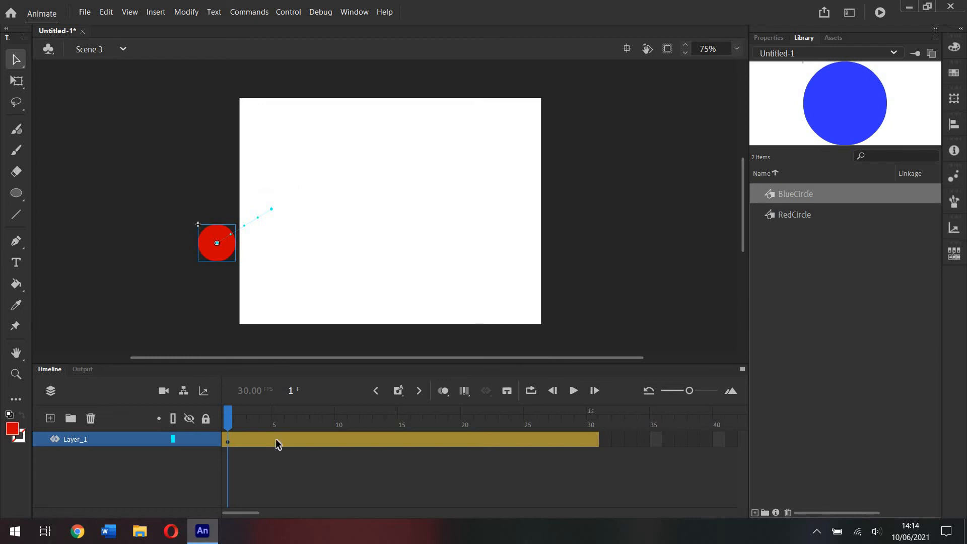
pyautogui.click(276, 422)
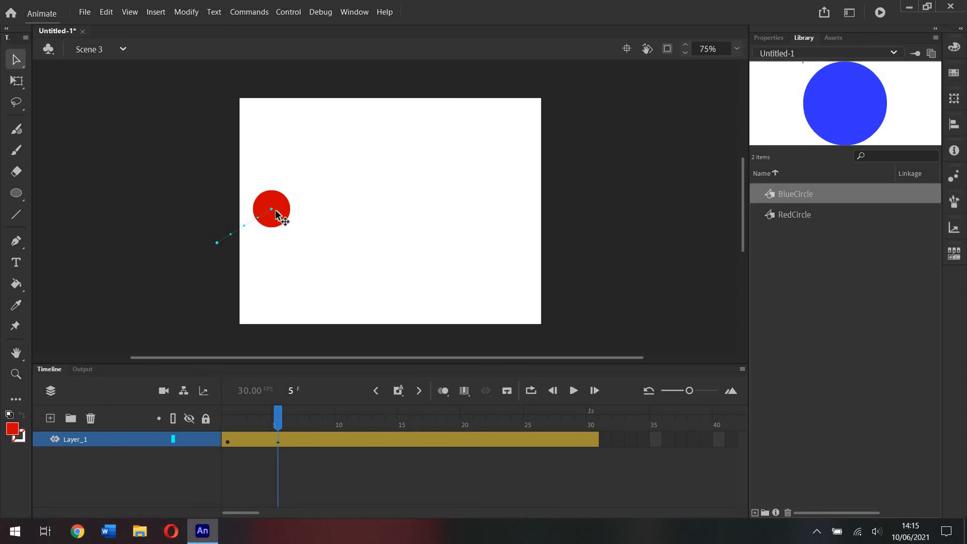
# Reposition the red circle at frames 10, 15, 20, 25 and 30 in a zigzag of shrinking bounces that exits past the stage's right edge.
pyautogui.click(337, 439)
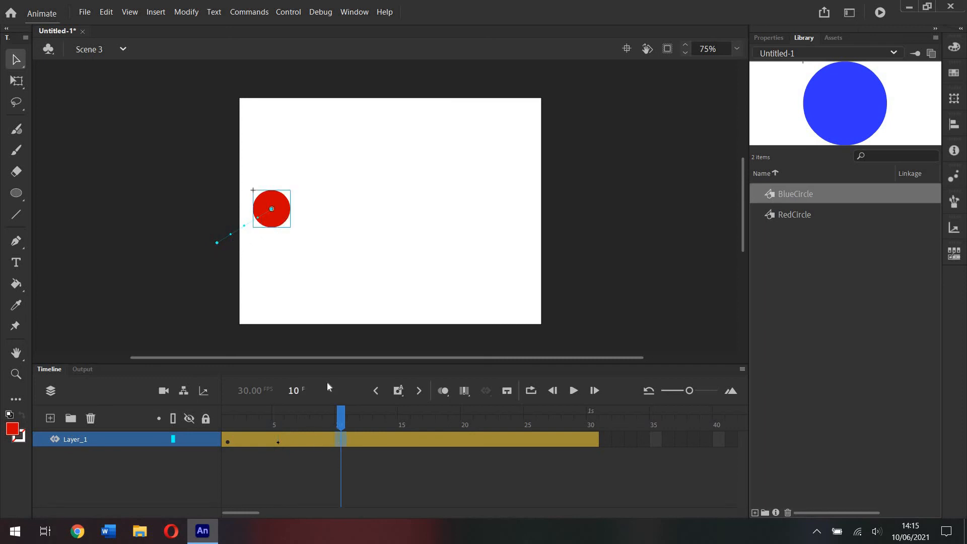
pyautogui.moveTo(281, 218); pyautogui.dragTo(594, 313)
pyautogui.click(404, 438)
pyautogui.click(465, 437)
pyautogui.click(527, 437)
pyautogui.click(592, 438)
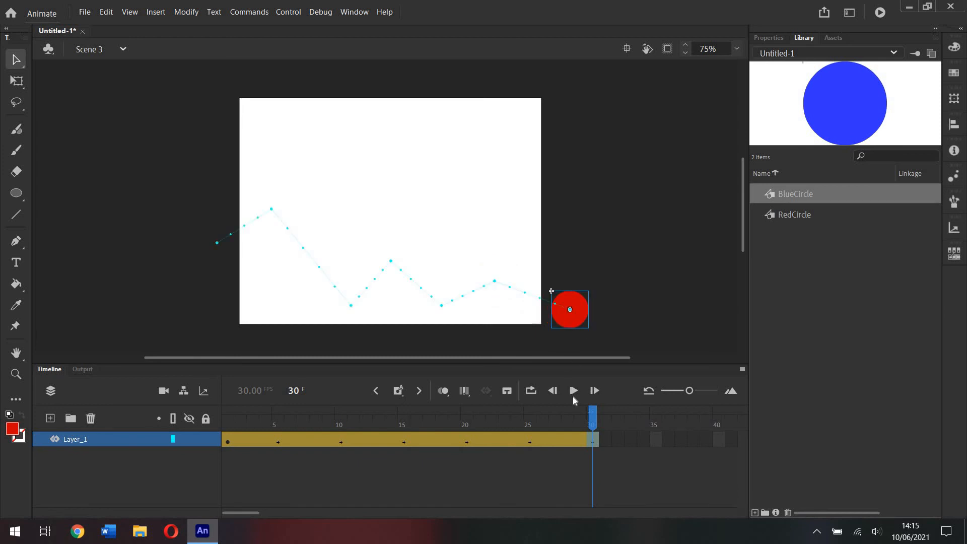
# Rewind the Scene 3 timeline from frame 30 to frame 1 and play the zigzag motion tween.
pyautogui.click(594, 420)
pyautogui.press(',')
pyautogui.press(',')
pyautogui.press(',')
pyautogui.press(',')
pyautogui.press(',')
pyautogui.press(',')
pyautogui.press(',')
pyautogui.press(',')
pyautogui.press(',')
pyautogui.press(',')
pyautogui.press(',')
pyautogui.press(',')
pyautogui.press(',')
pyautogui.press(',')
pyautogui.press(',')
pyautogui.press(',')
pyautogui.press(',')
pyautogui.press(',')
pyautogui.press(',')
pyautogui.press(',')
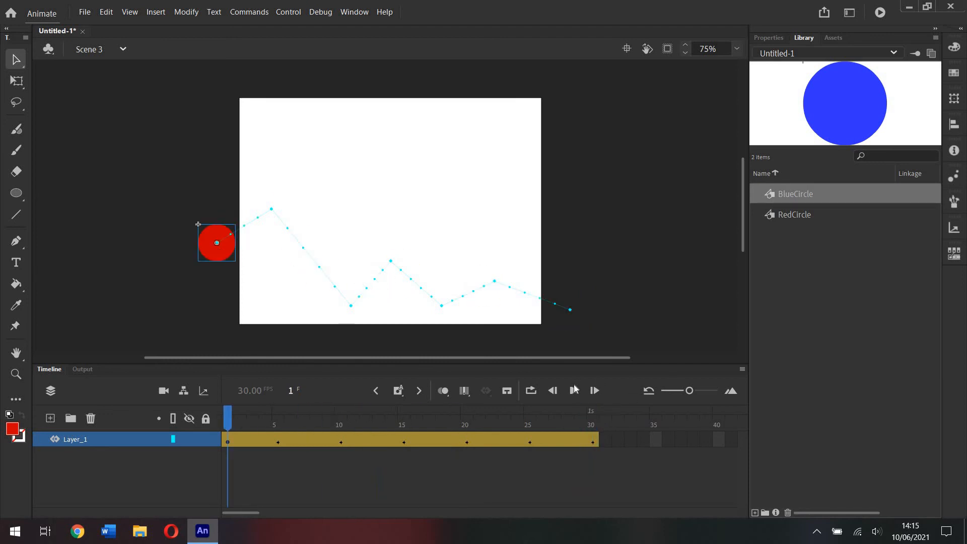
pyautogui.click(573, 391)
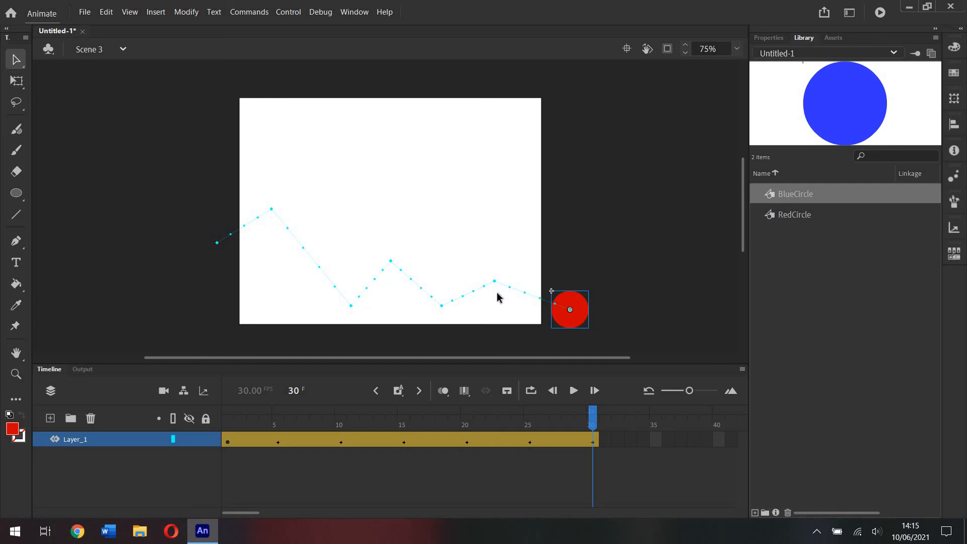
# Examine the red circle's position along the motion path at frames 1, 2, 4, 5, 10, 15 and 18.
pyautogui.moveTo(250, 436); pyautogui.dragTo(233, 418)
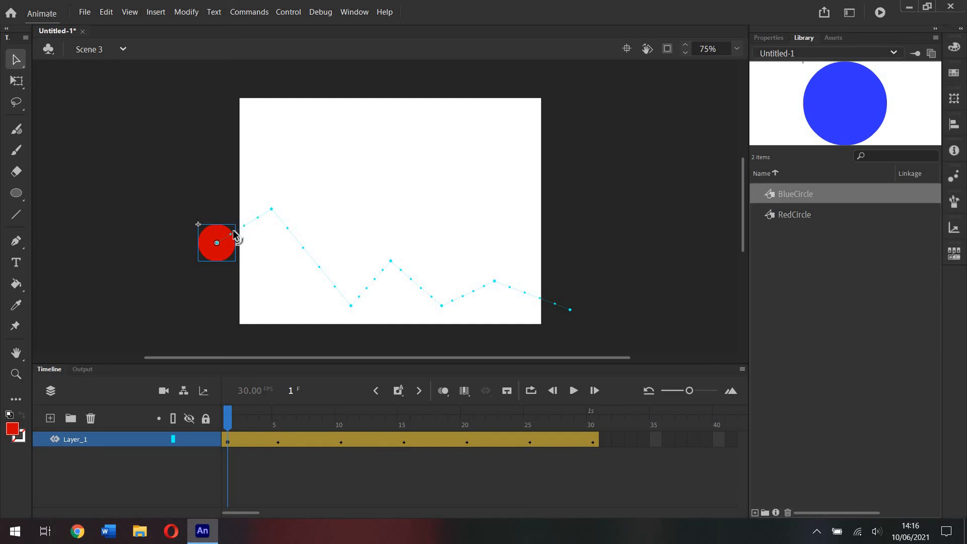
pyautogui.click(239, 439)
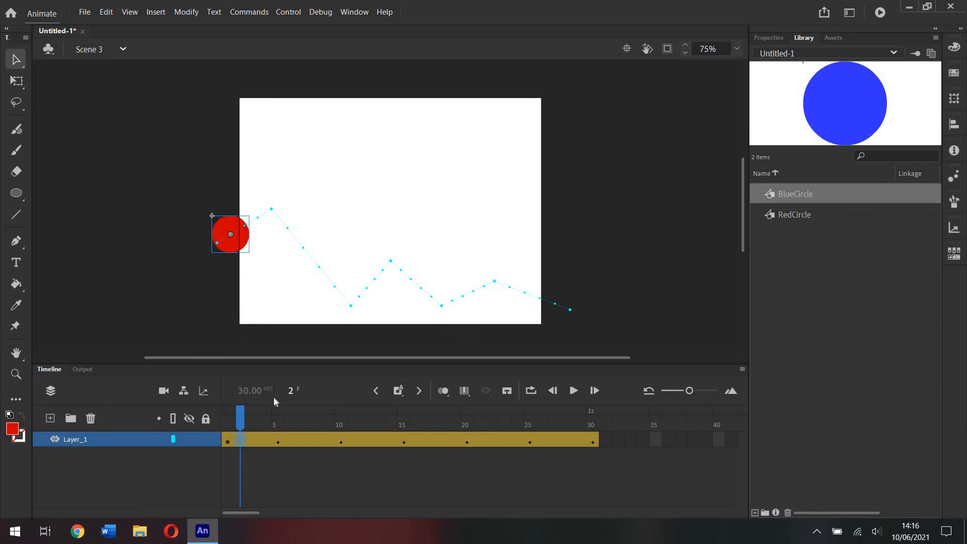
pyautogui.click(255, 439)
pyautogui.click(267, 439)
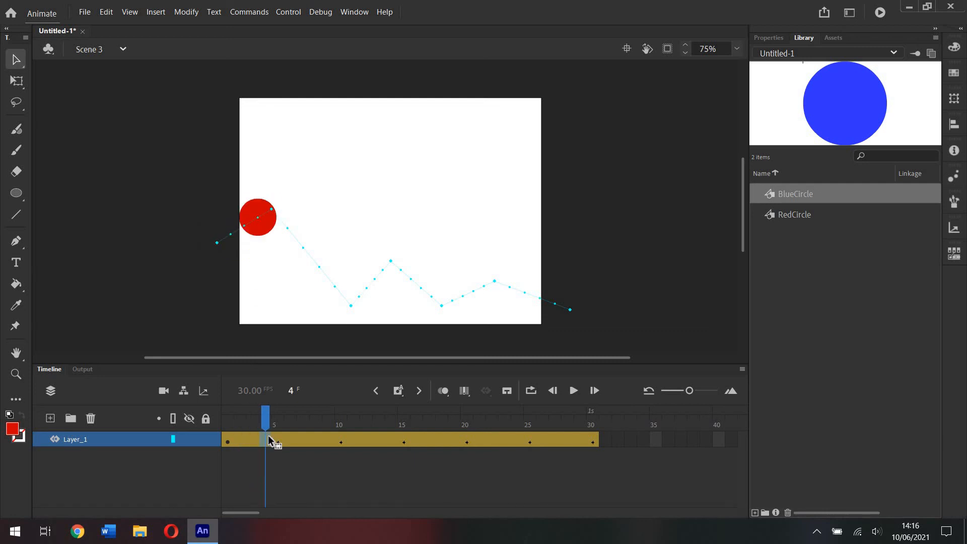
pyautogui.click(276, 440)
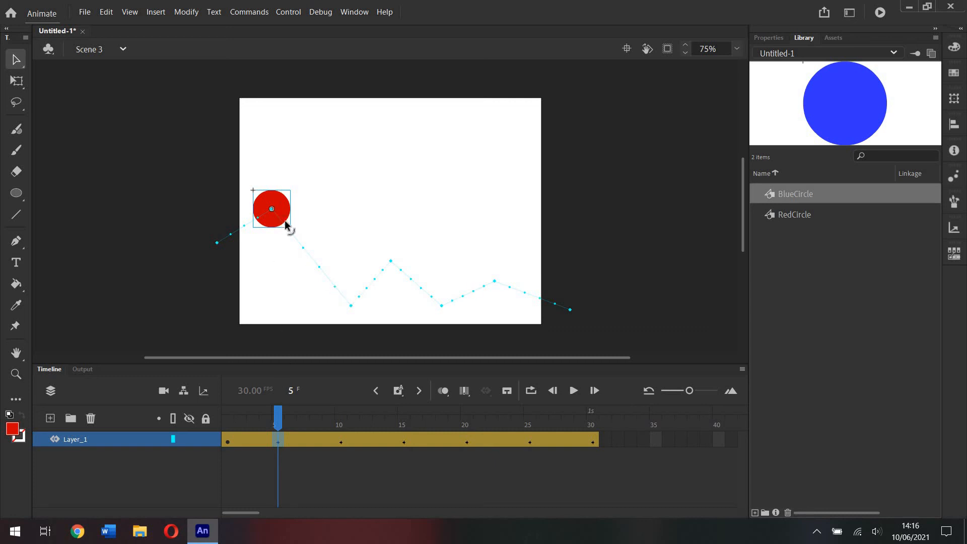
pyautogui.click(342, 442)
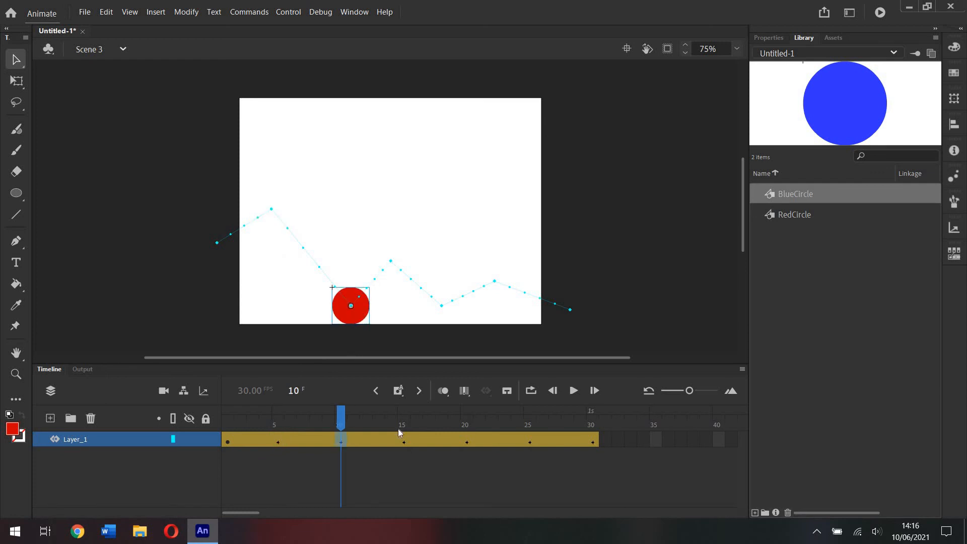
pyautogui.click(406, 442)
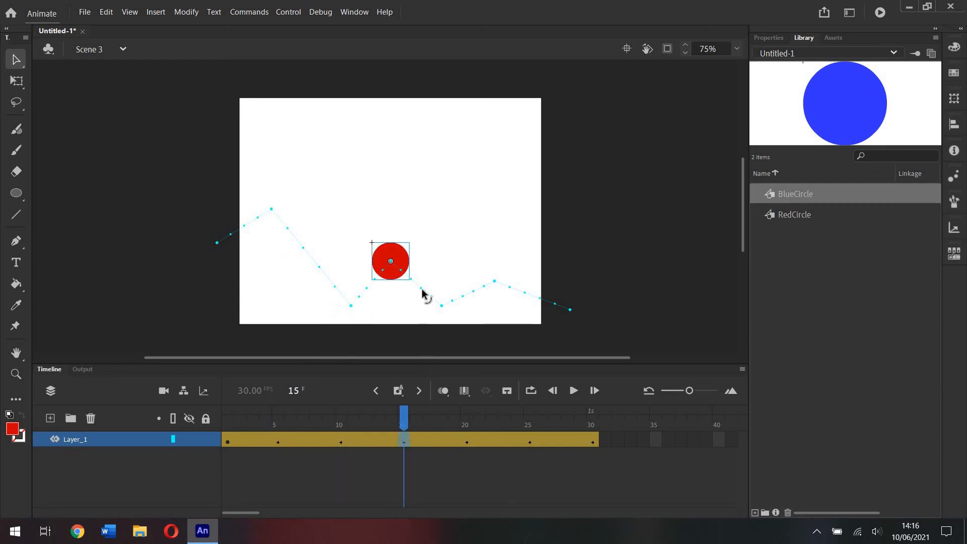
pyautogui.click(439, 441)
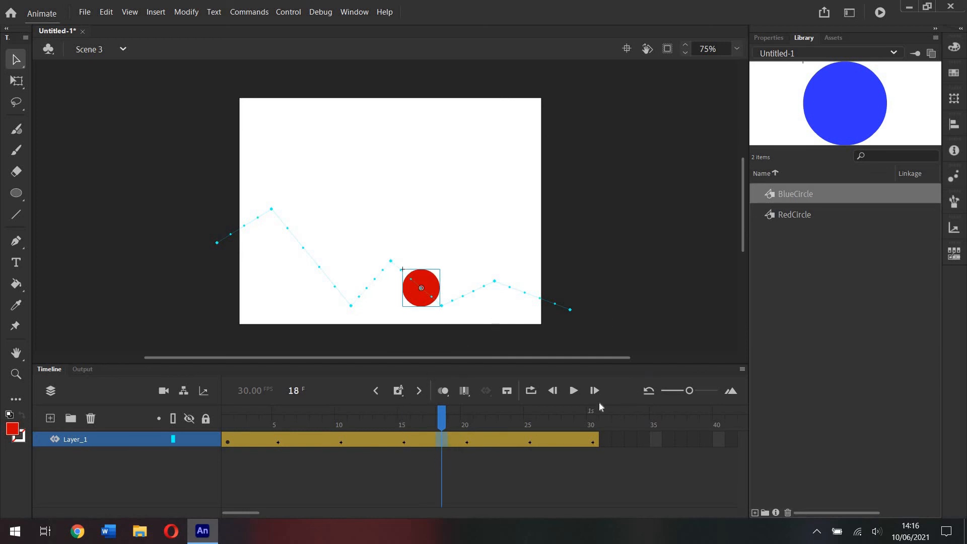
# Bend the straight segments of the red circle's motion path into curves that form bouncing arcs, undoing the last unwanted adjustment.
pyautogui.click(229, 423)
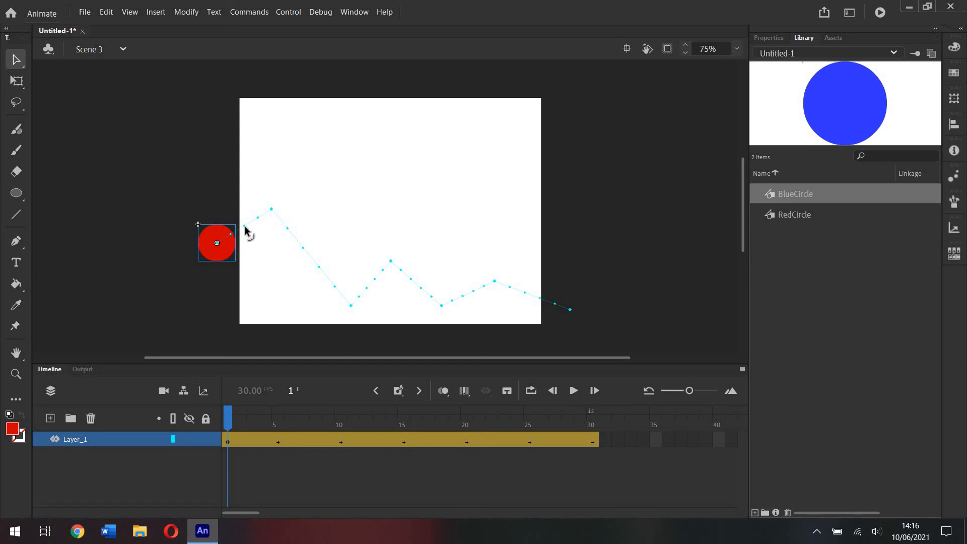
pyautogui.moveTo(243, 214); pyautogui.dragTo(237, 212)
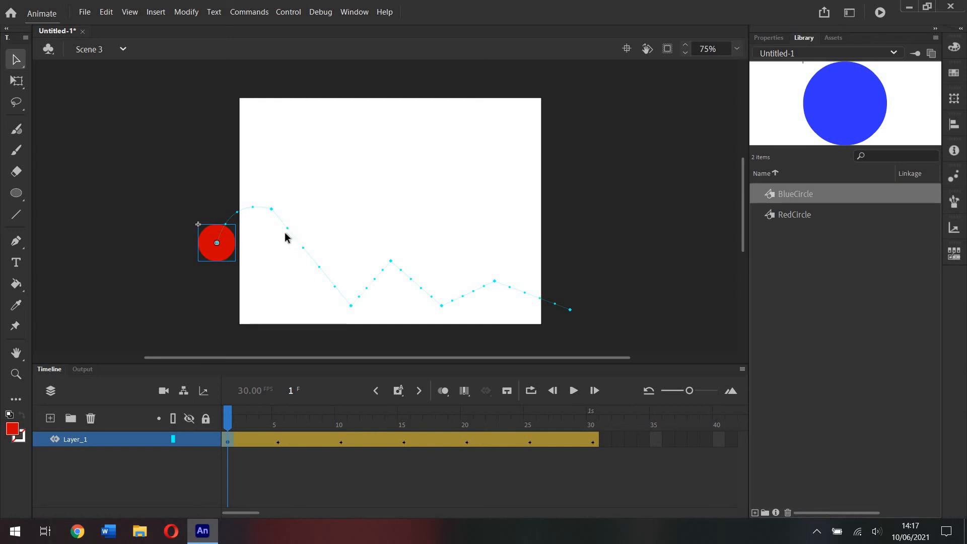
pyautogui.moveTo(287, 230); pyautogui.dragTo(312, 262)
pyautogui.moveTo(363, 285)
pyautogui.mouseDown()
pyautogui.moveTo(361, 272)
pyautogui.moveTo(359, 282)
pyautogui.mouseUp()
pyautogui.moveTo(423, 287); pyautogui.dragTo(434, 277)
pyautogui.moveTo(465, 291); pyautogui.dragTo(466, 286)
pyautogui.moveTo(523, 289); pyautogui.dragTo(524, 282)
pyautogui.hotkey('ctrl', 'z')
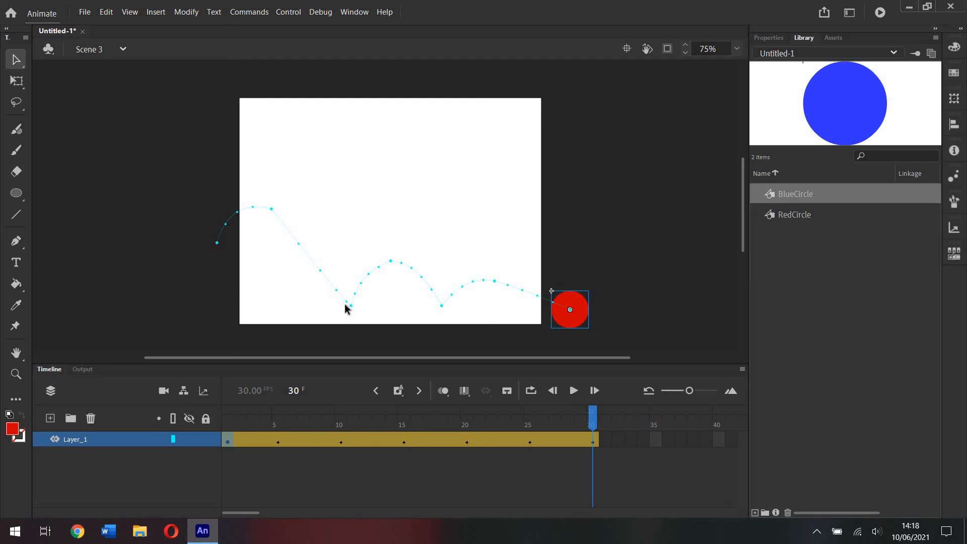
# Play the curved motion tween and scrub back and forth through the timeline to check the circle's bounce.
pyautogui.click(573, 391)
pyautogui.moveTo(593, 415)
pyautogui.mouseDown()
pyautogui.moveTo(229, 414)
pyautogui.moveTo(578, 416)
pyautogui.mouseUp()
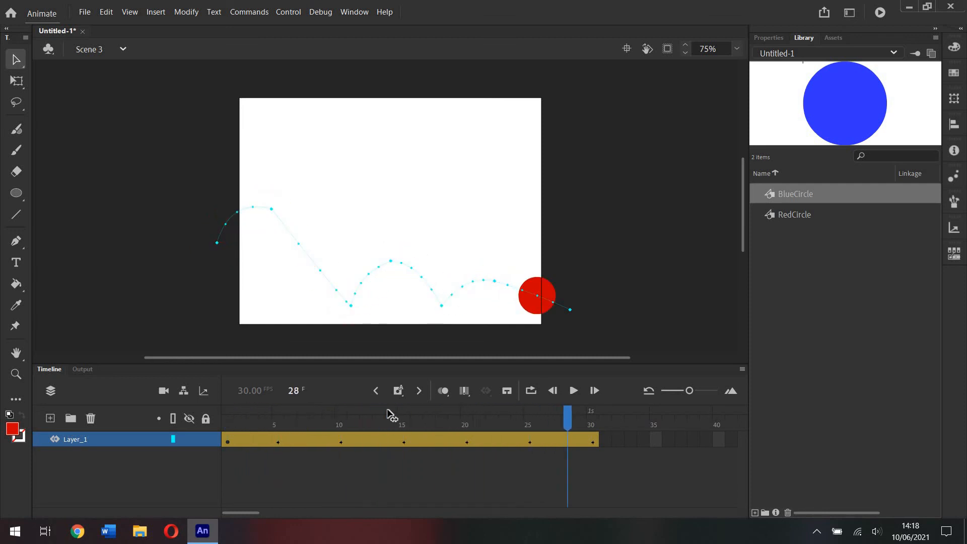
pyautogui.moveTo(388, 414); pyautogui.dragTo(291, 415)
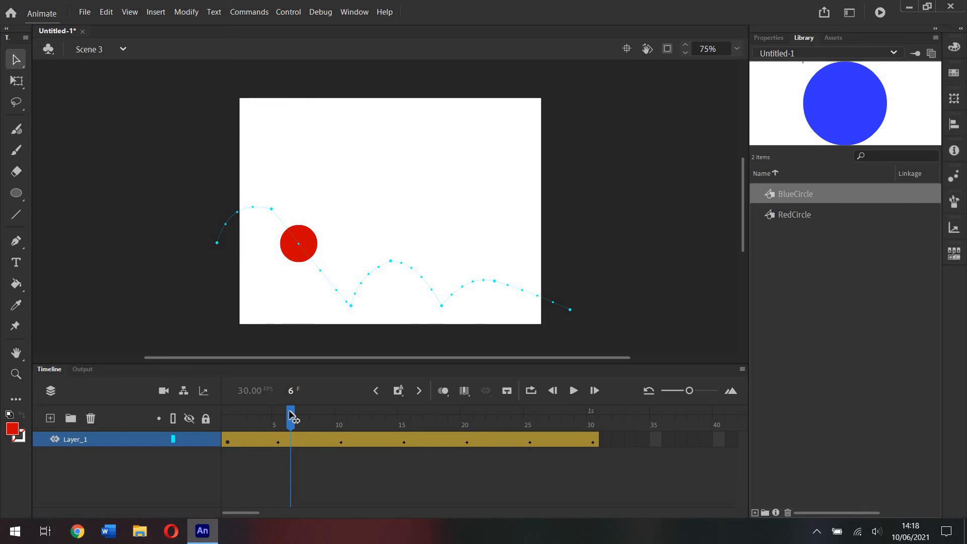
pyautogui.moveTo(291, 416); pyautogui.dragTo(492, 413)
pyautogui.moveTo(568, 414); pyautogui.dragTo(303, 412)
# From frame 1, shift the motion path's frame 15 point slightly down and left at the peak of the middle bounce.
pyautogui.hotkey('shift', ',')
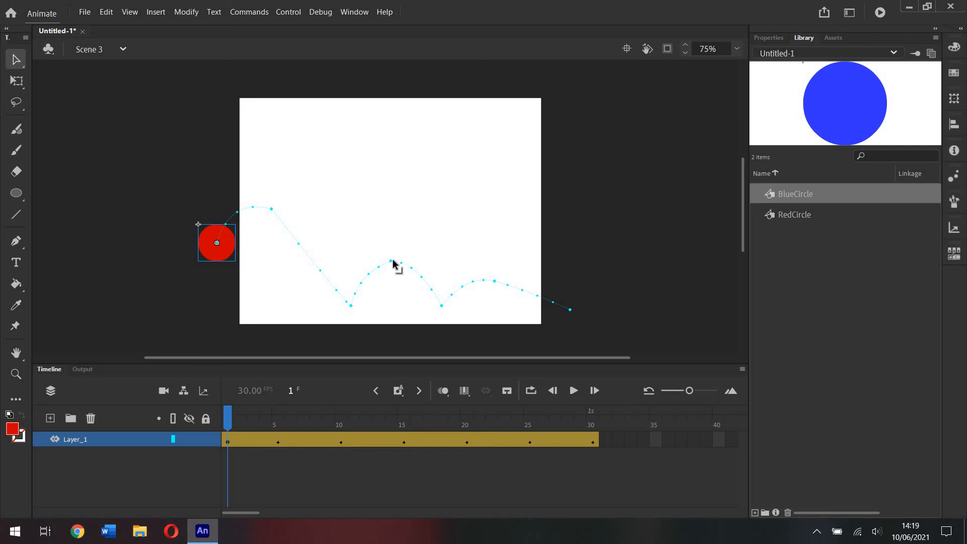
pyautogui.moveTo(388, 263)
pyautogui.mouseDown()
pyautogui.moveTo(395, 279)
pyautogui.moveTo(410, 259)
pyautogui.moveTo(371, 269)
pyautogui.moveTo(375, 279)
pyautogui.moveTo(385, 266)
pyautogui.mouseUp()
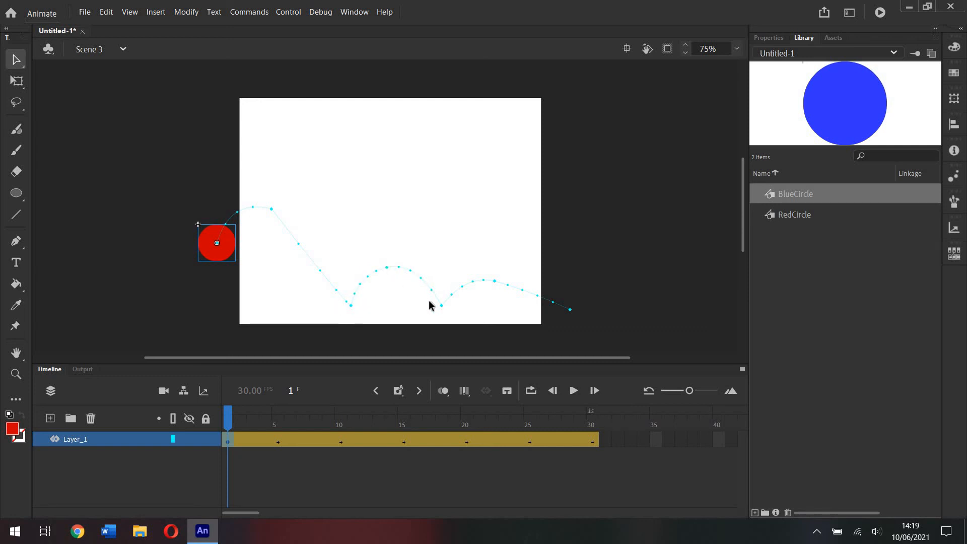